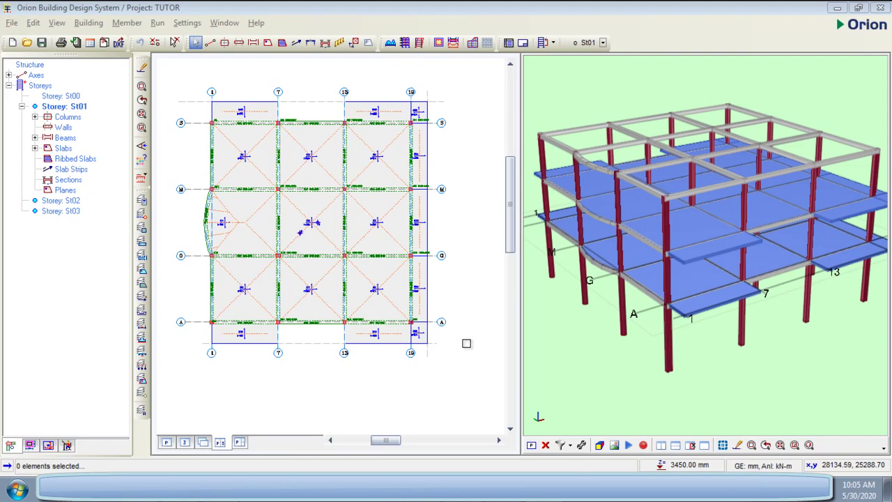
- Examine the storey St01 plan and the 3D frame, including the column-beam joints and the open bay between axes 7 and 13
scroll(444, 311, left, 1)
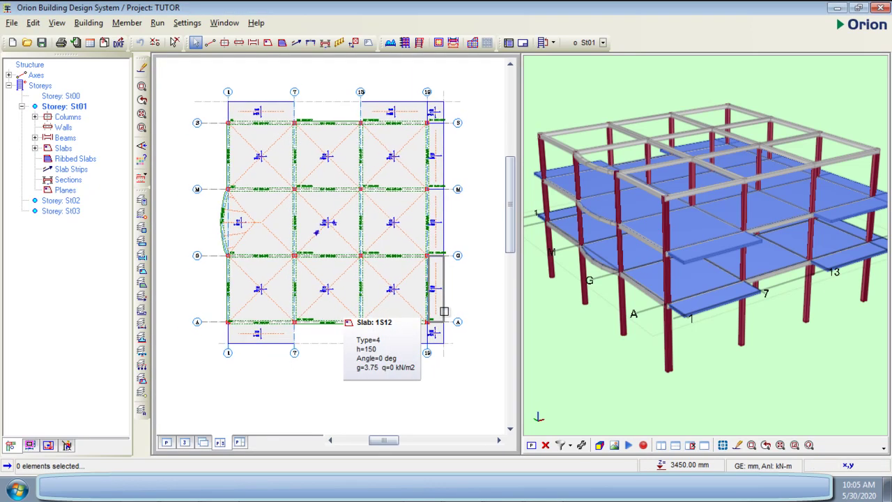
scroll(444, 312, up, 1)
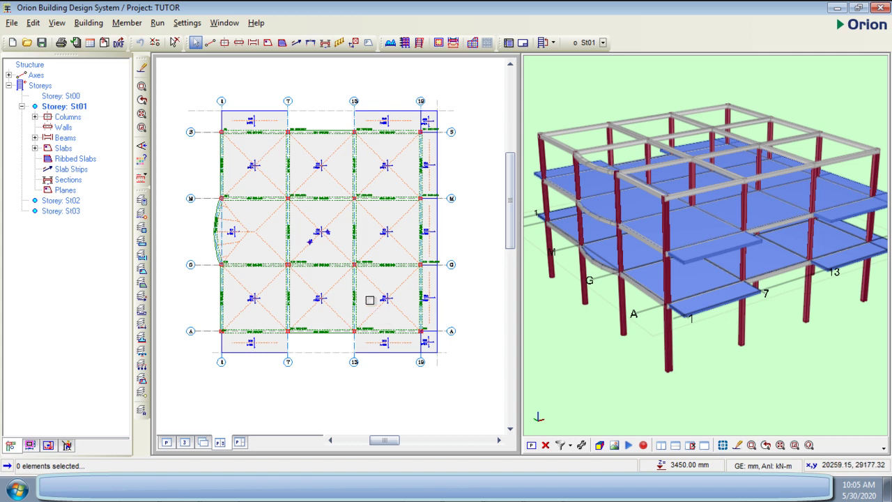
scroll(357, 290, down, 1)
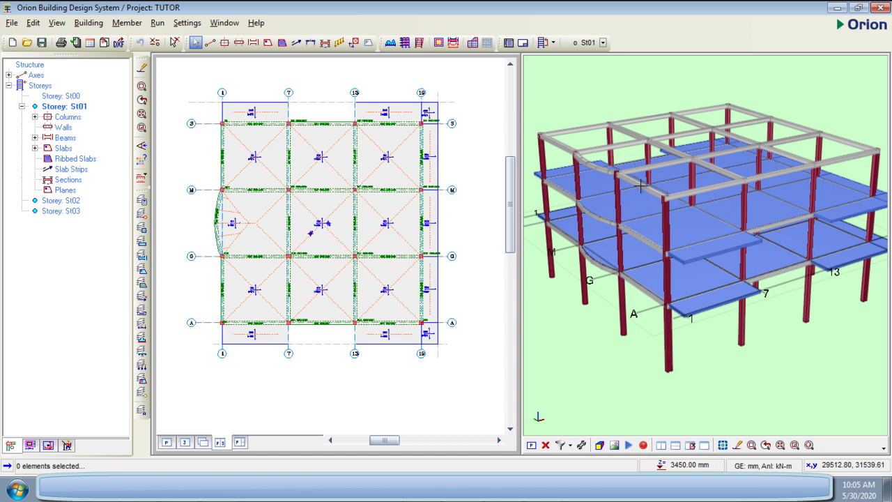
scroll(630, 182, up, 3)
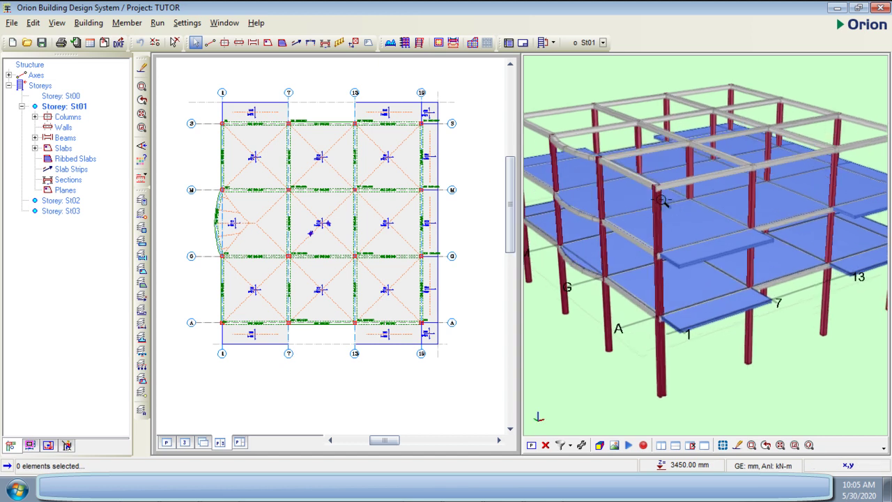
scroll(634, 179, up, 5)
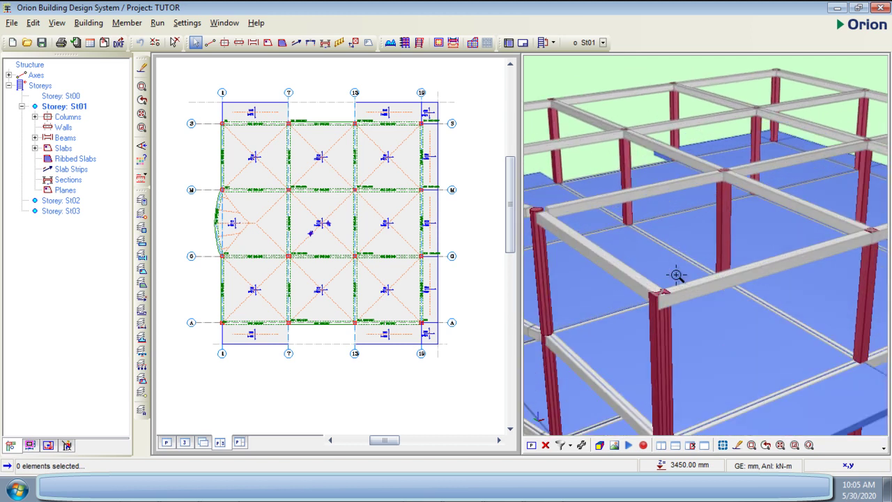
scroll(663, 297, up, 5)
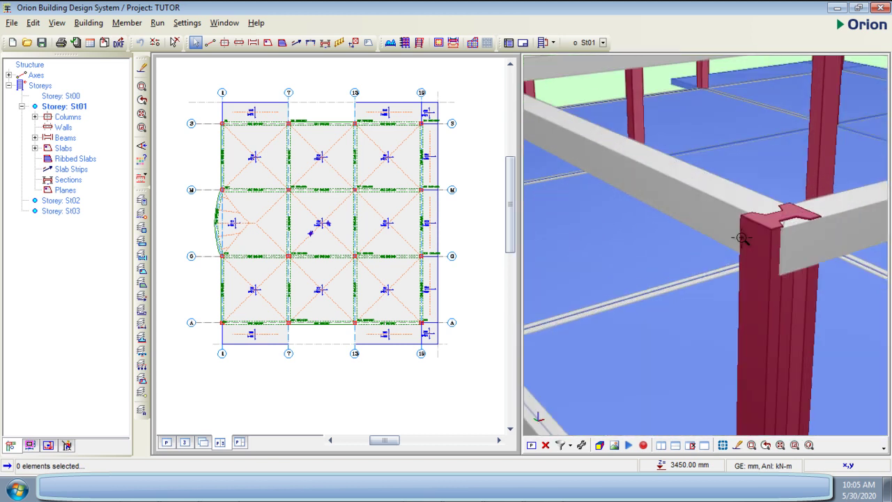
scroll(742, 238, down, 5)
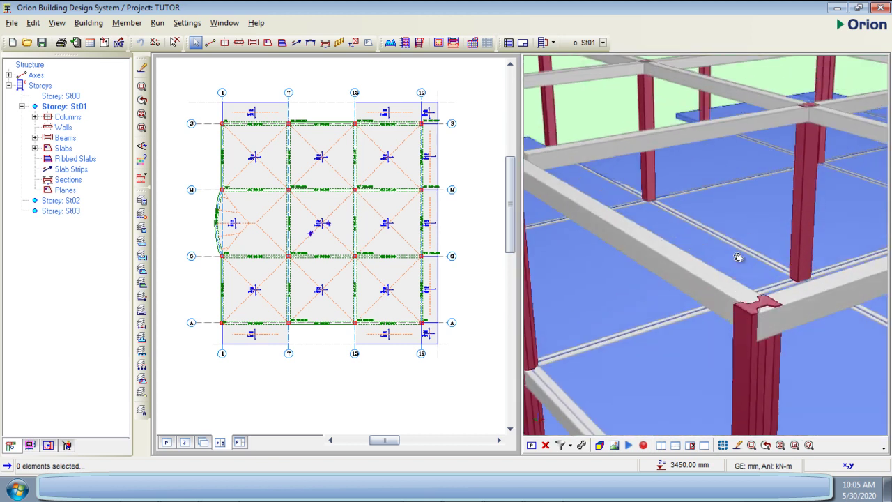
scroll(726, 272, down, 1)
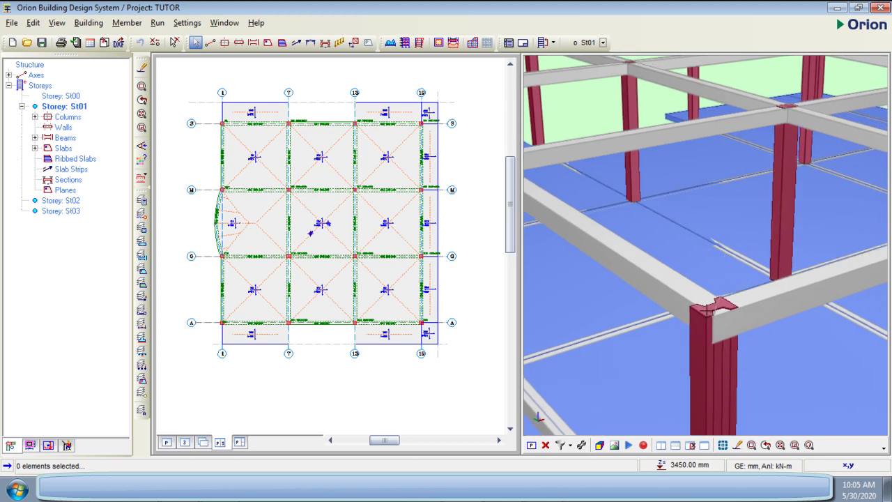
scroll(712, 312, down, 5)
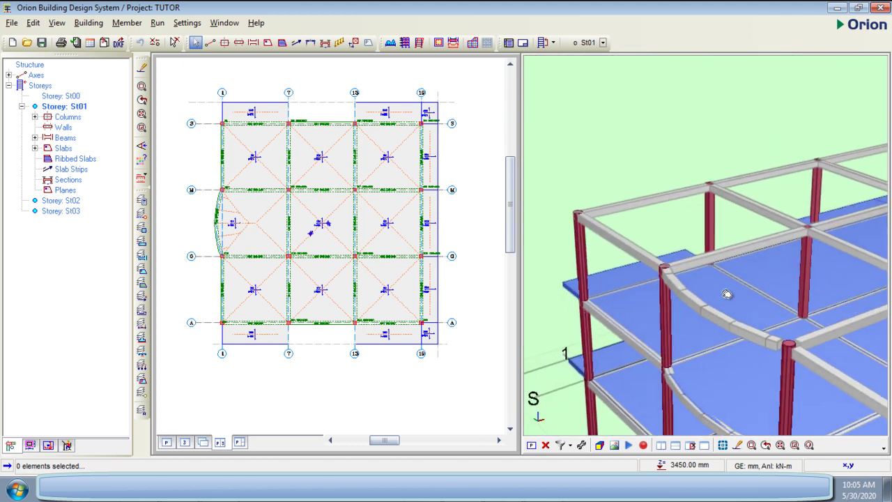
scroll(635, 307, up, 6)
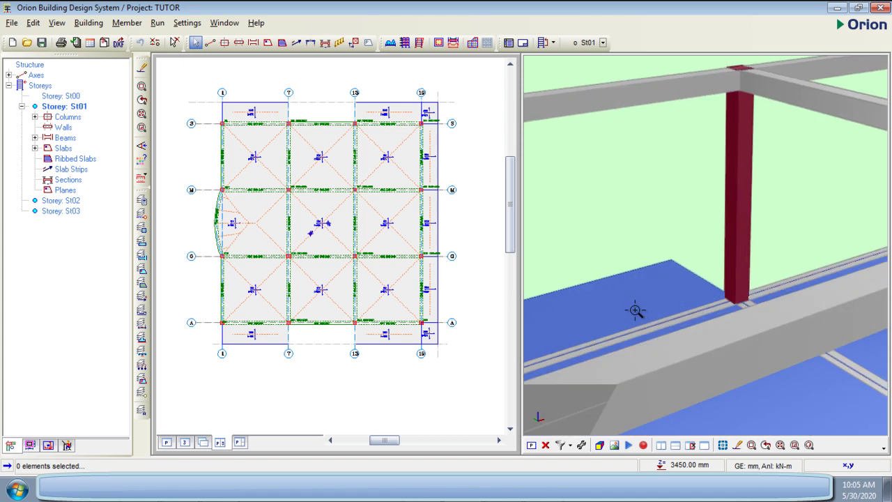
scroll(740, 243, up, 6)
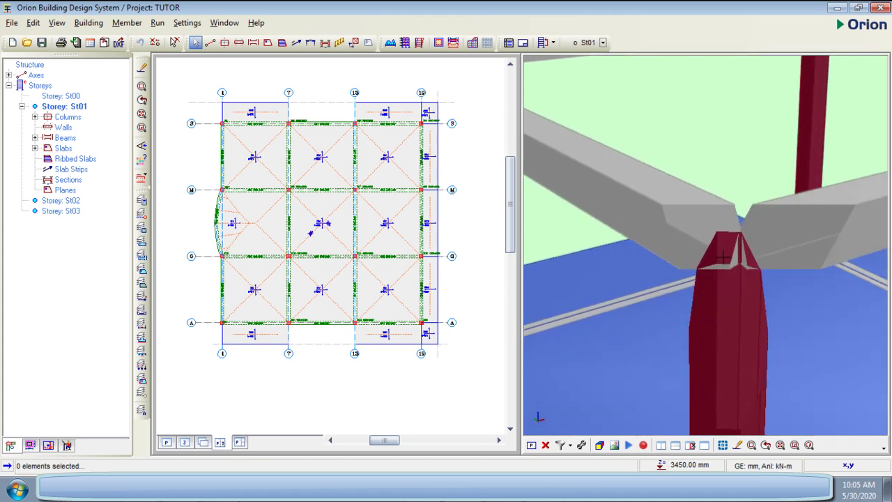
middle_drag(738, 281, 713, 219)
scroll(651, 205, down, 10)
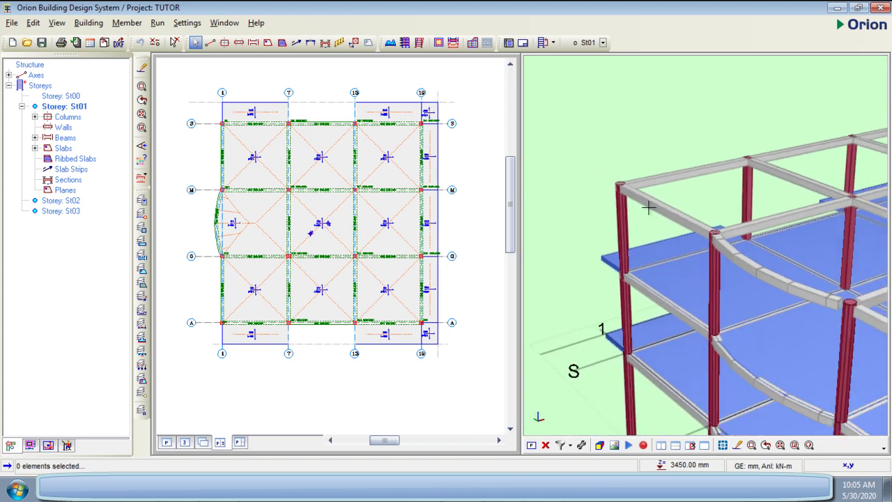
drag(633, 213, 714, 314)
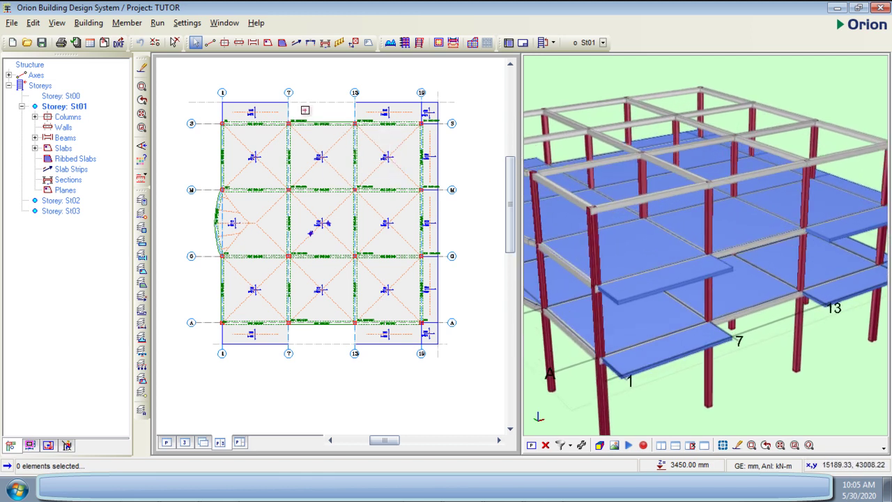
scroll(295, 110, up, 3)
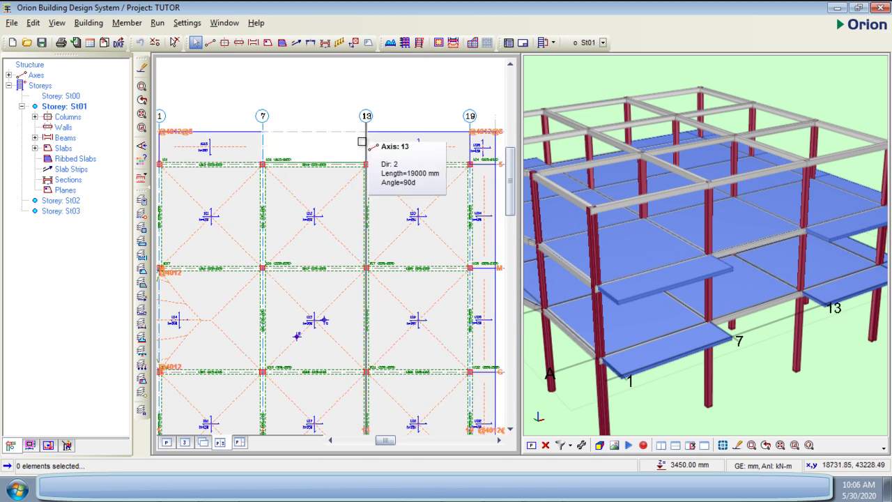
middle_drag(314, 149, 322, 128)
scroll(302, 121, down, 2)
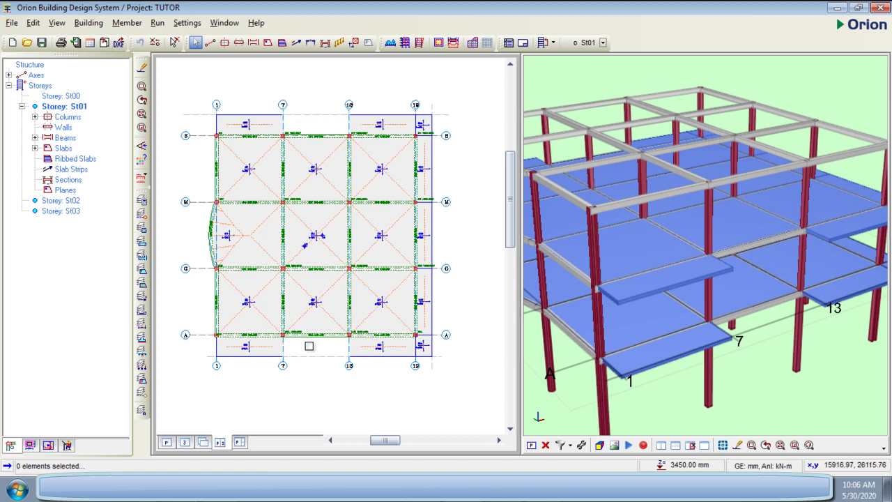
mouse_move(308, 345)
middle_down()
mouse_move(299, 340)
mouse_move(307, 332)
mouse_move(304, 339)
middle_up()
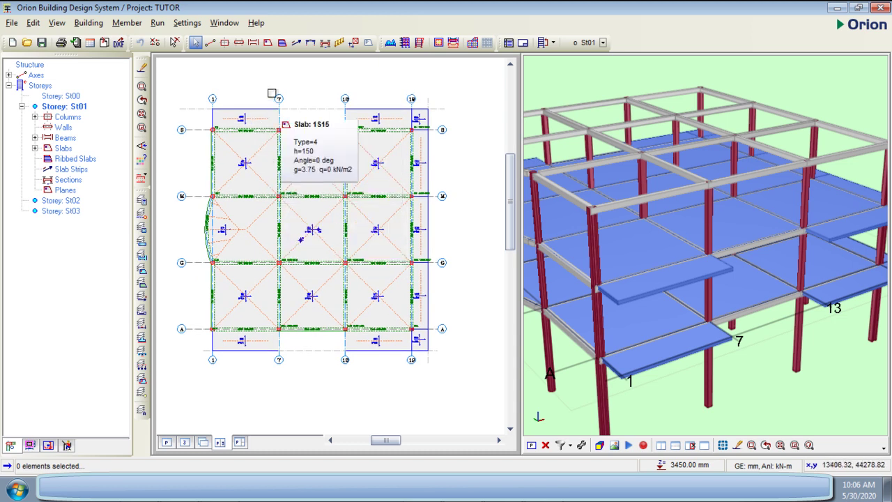
- Set up a new wall with 225 mm thickness, centred on its insertion axis
click(239, 43)
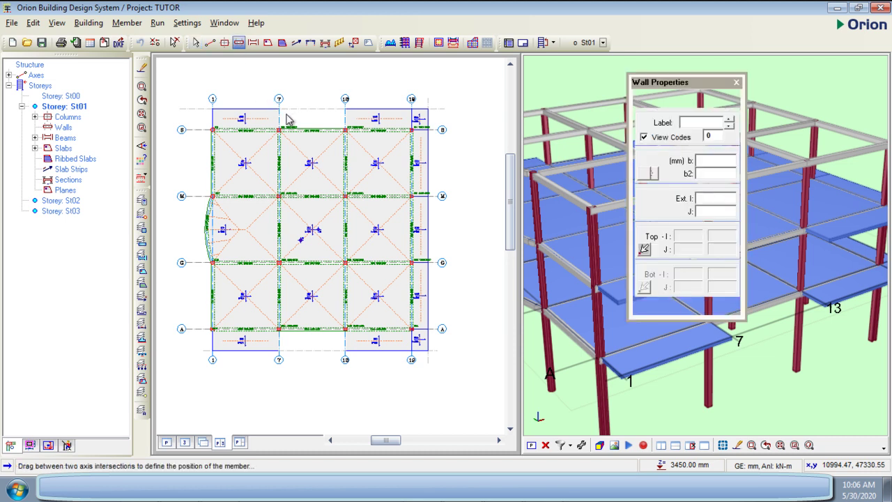
drag(690, 83, 420, 96)
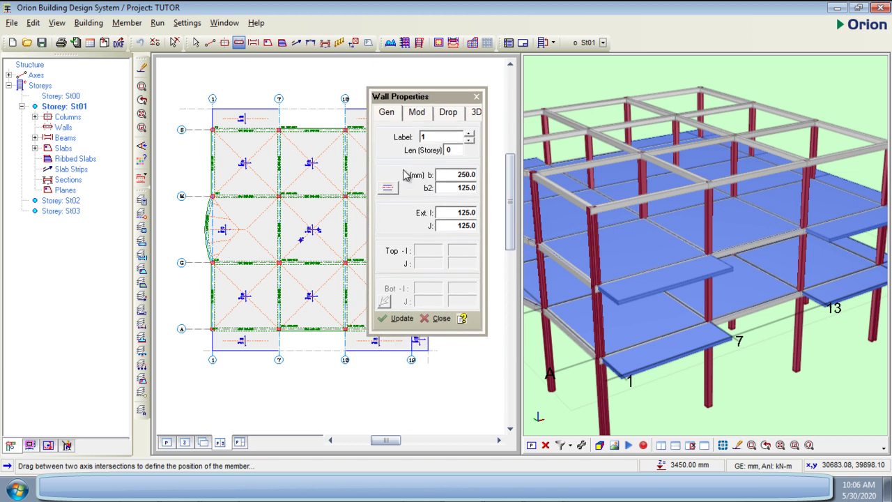
drag(431, 95, 404, 91)
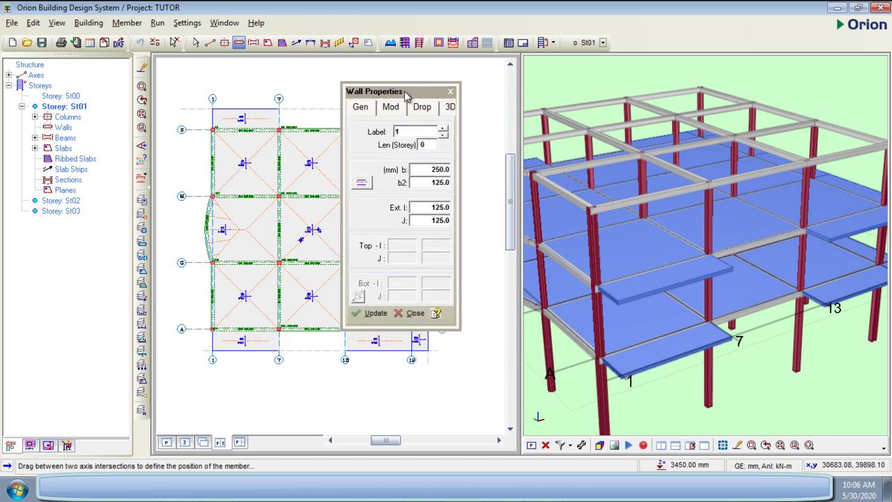
double_click(444, 170)
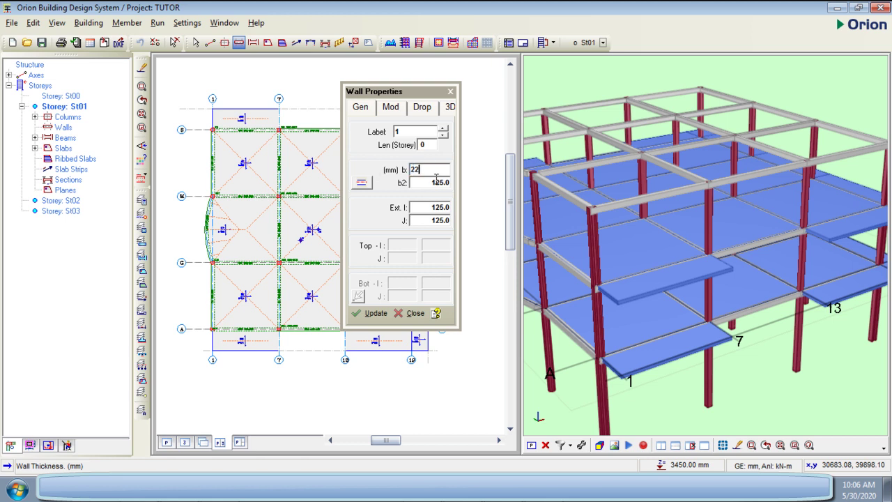
double_click(445, 182)
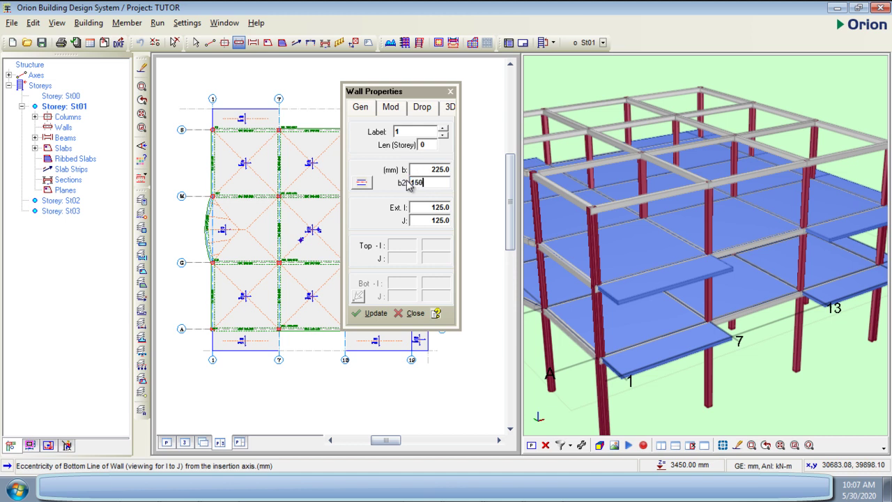
click(367, 184)
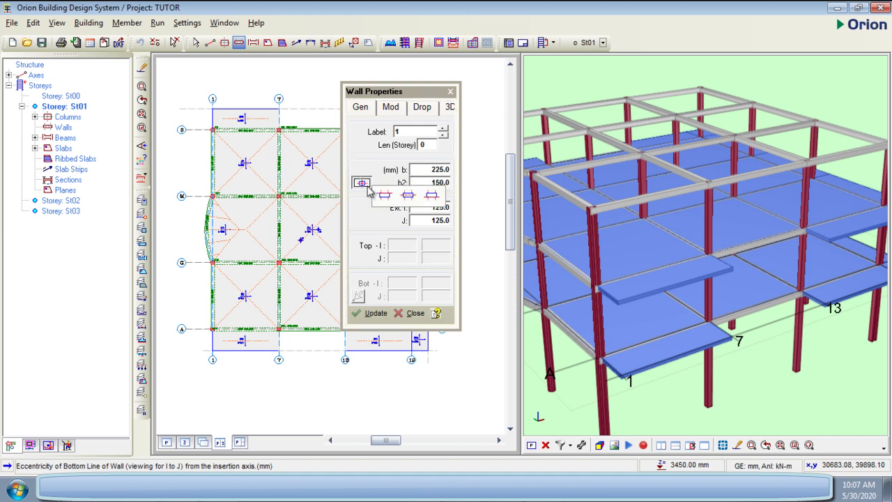
click(409, 194)
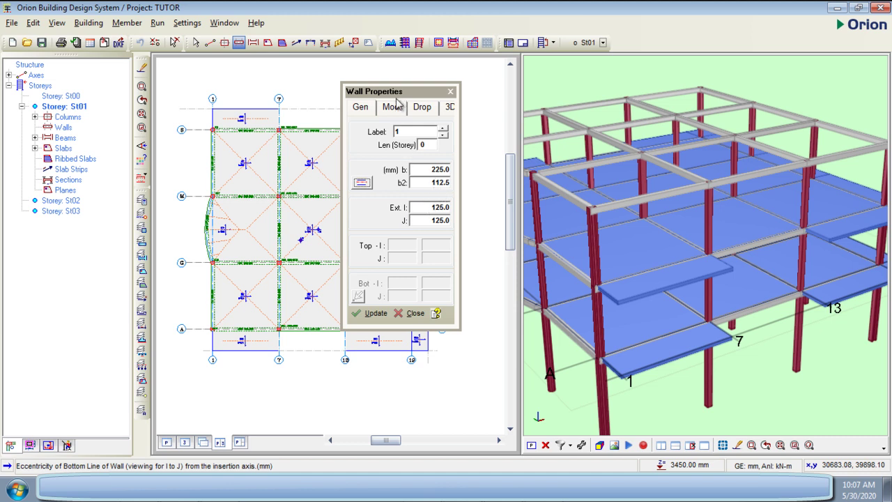
- Draw a wall along axis 7 from axis S to the outer cantilever slab edge axis
drag(404, 91, 676, 130)
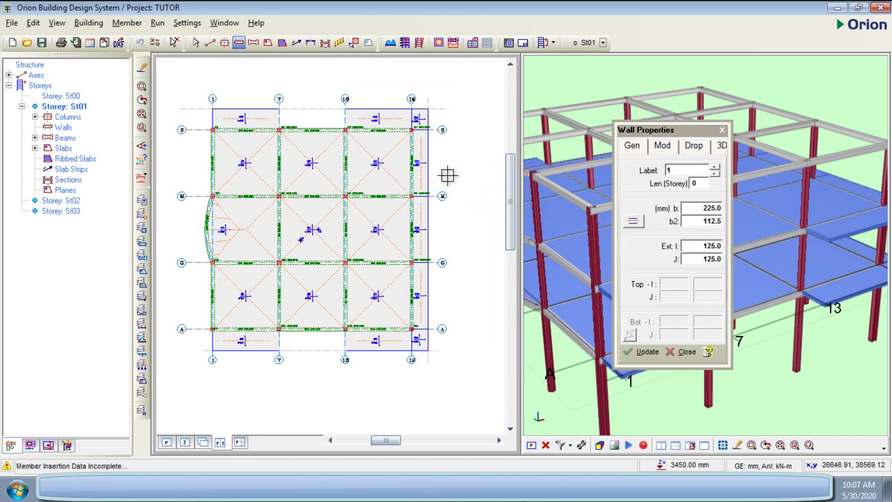
scroll(320, 200, up, 1)
scroll(321, 200, down, 1)
scroll(320, 200, up, 1)
scroll(321, 200, down, 2)
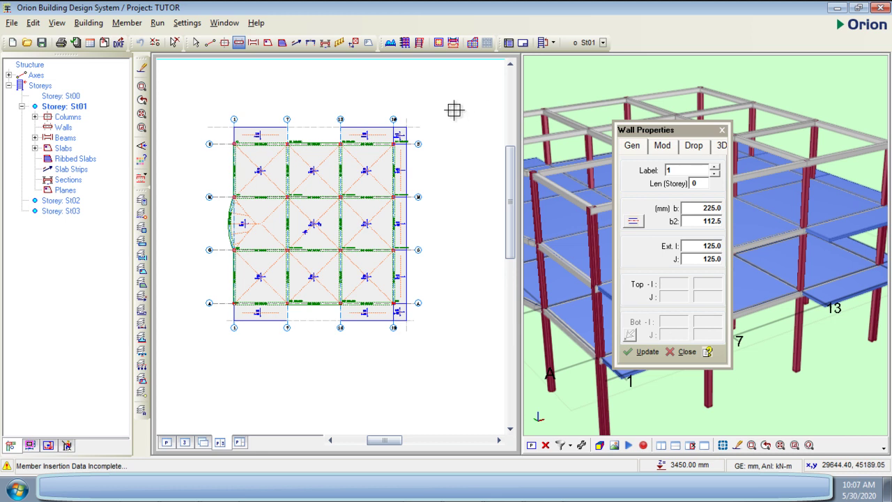
scroll(586, 104, down, 3)
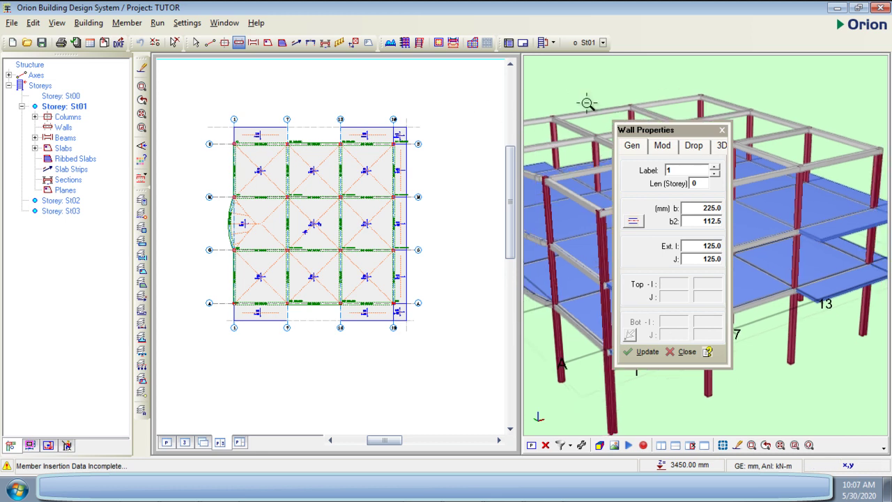
scroll(587, 104, down, 2)
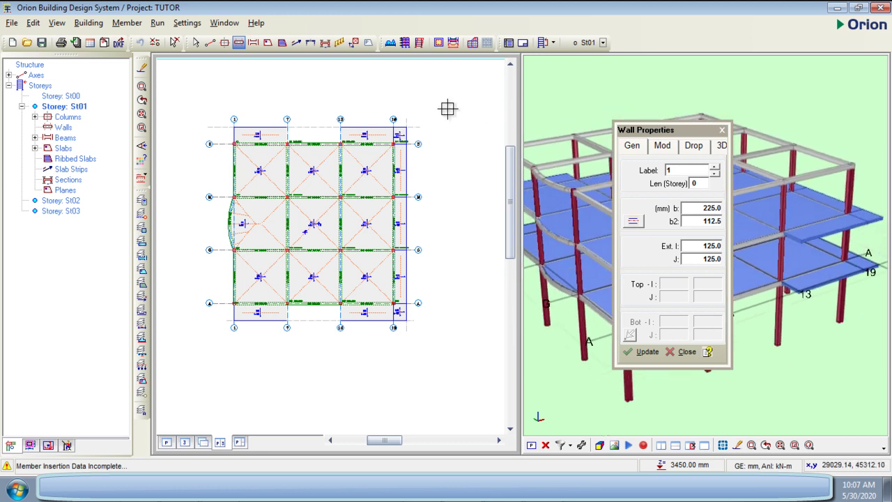
scroll(447, 109, down, 1)
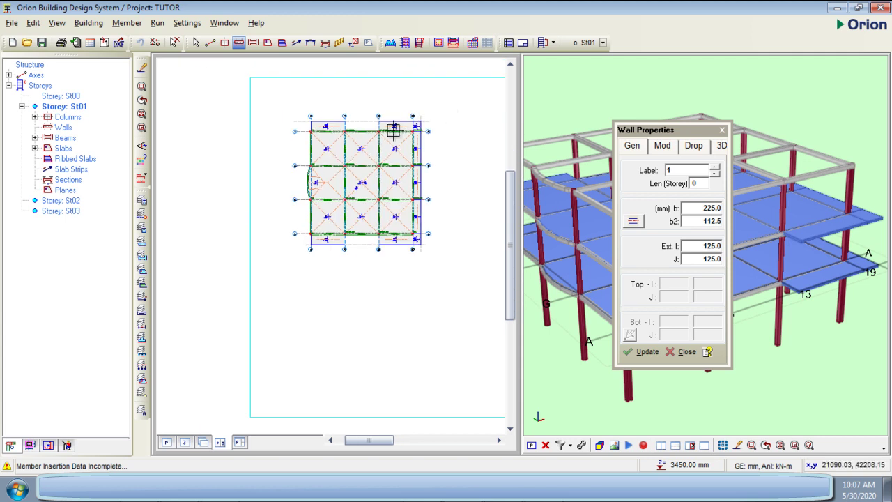
scroll(392, 73, up, 1)
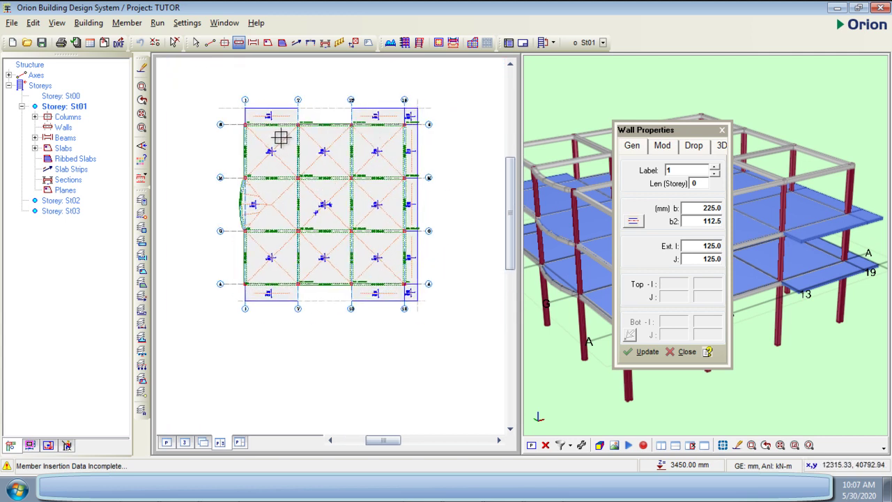
scroll(299, 121, up, 1)
scroll(299, 121, up, 4)
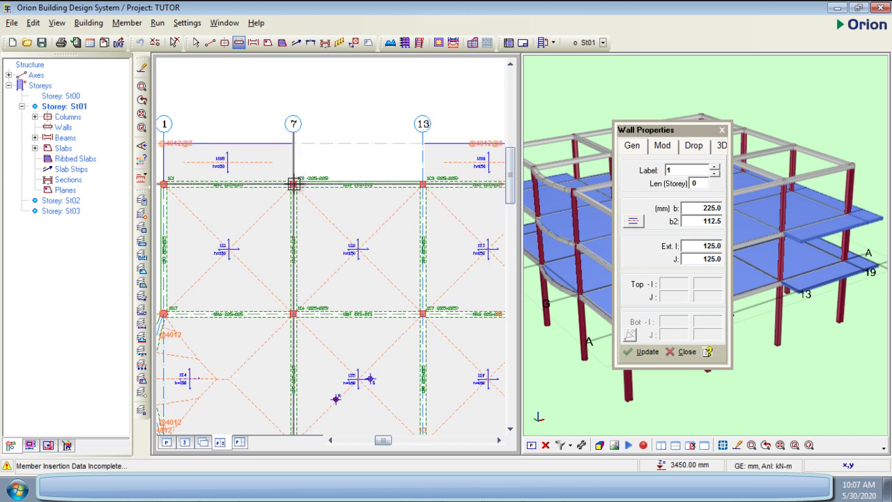
mouse_move(293, 183)
mouse_down()
mouse_move(294, 108)
mouse_move(293, 139)
mouse_move(316, 150)
mouse_move(331, 104)
mouse_move(386, 115)
mouse_move(367, 162)
mouse_move(360, 112)
mouse_move(355, 136)
mouse_move(365, 120)
mouse_move(347, 113)
mouse_move(364, 137)
mouse_move(308, 123)
mouse_move(294, 142)
mouse_up()
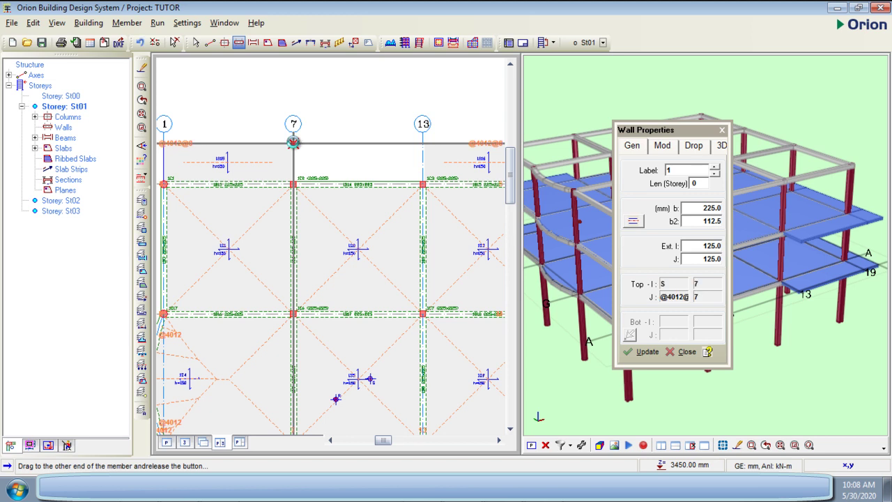
scroll(293, 142, up, 2)
scroll(294, 142, up, 2)
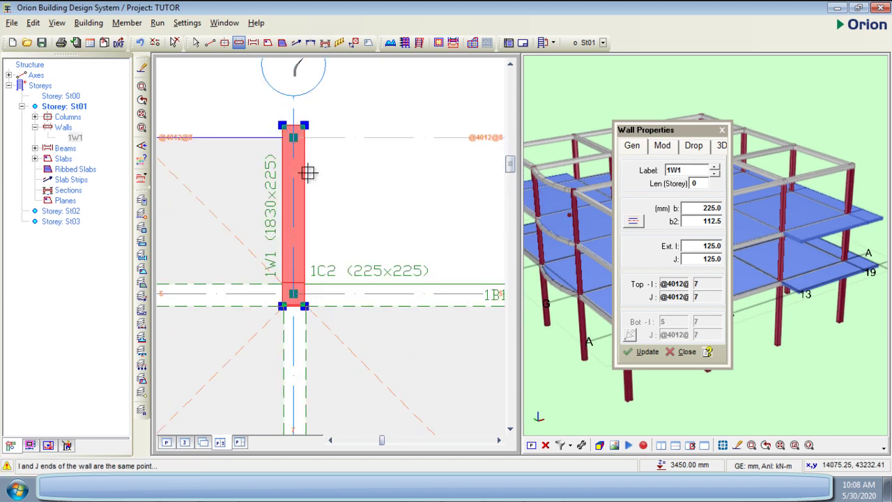
- Add walls along the outer slab edge axis from axis 7 to 13 and along axis 13 back to axis S
scroll(244, 175, down, 2)
scroll(234, 176, down, 1)
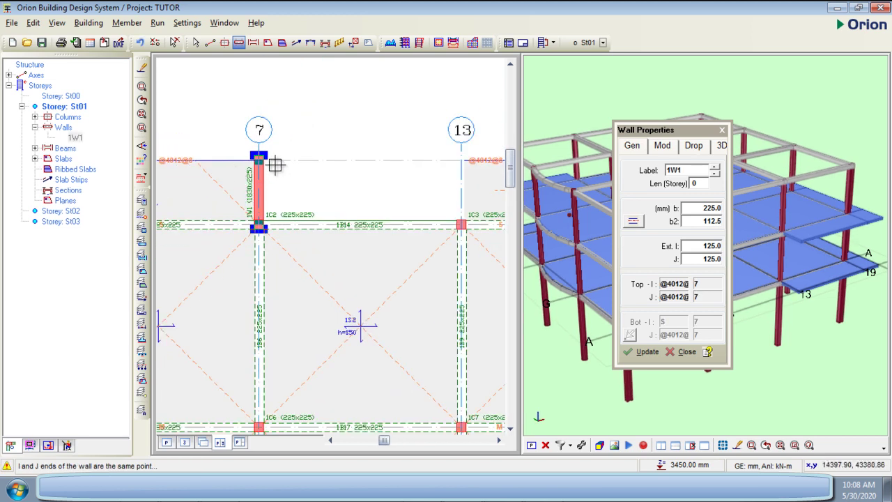
drag(258, 160, 460, 224)
scroll(360, 99, down, 4)
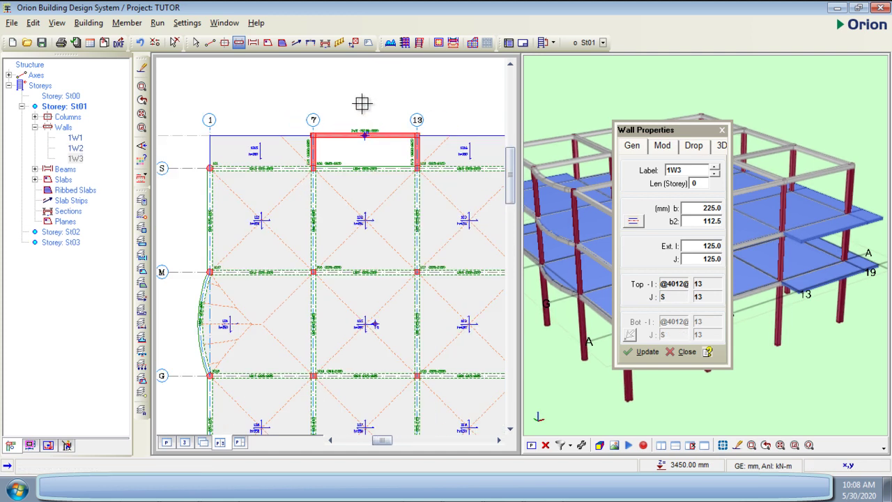
scroll(343, 300, up, 3)
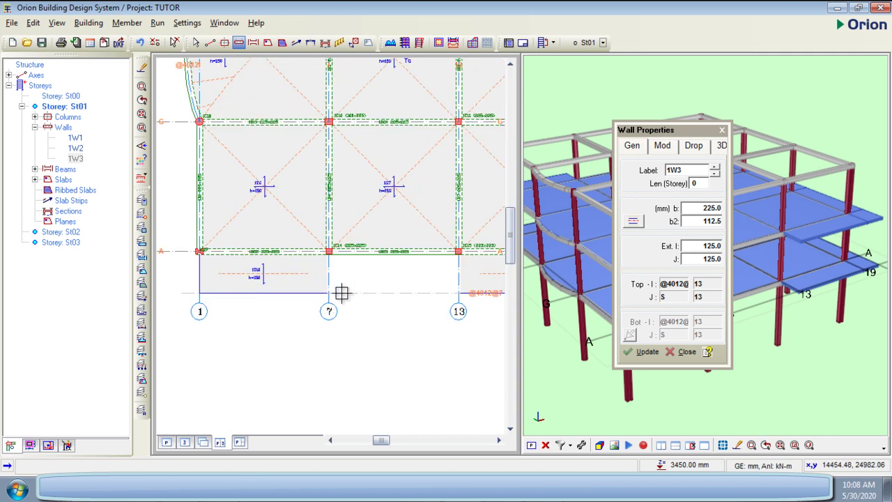
- Draw three walls around the open bay outside axis A: along axis 7, the outer slab edge from 7 to 13, and axis 13
scroll(213, 214, down, 2)
drag(287, 238, 286, 263)
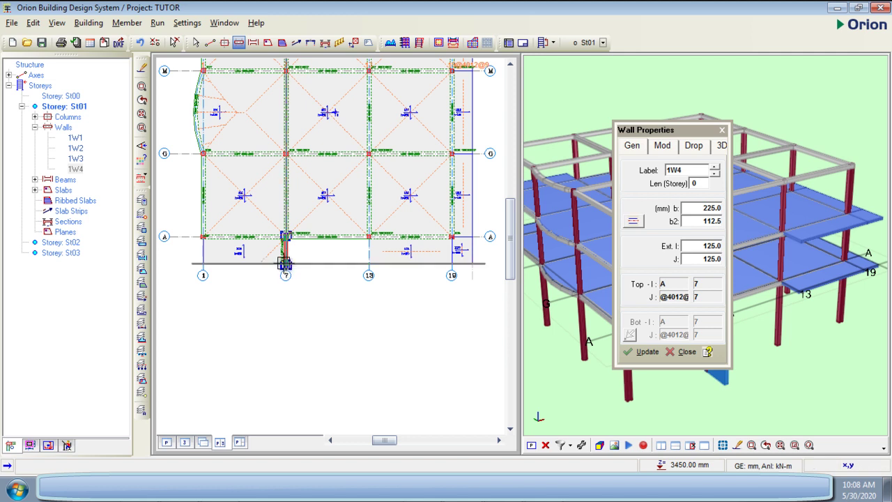
mouse_move(284, 264)
mouse_down()
mouse_move(303, 276)
mouse_move(369, 264)
mouse_up()
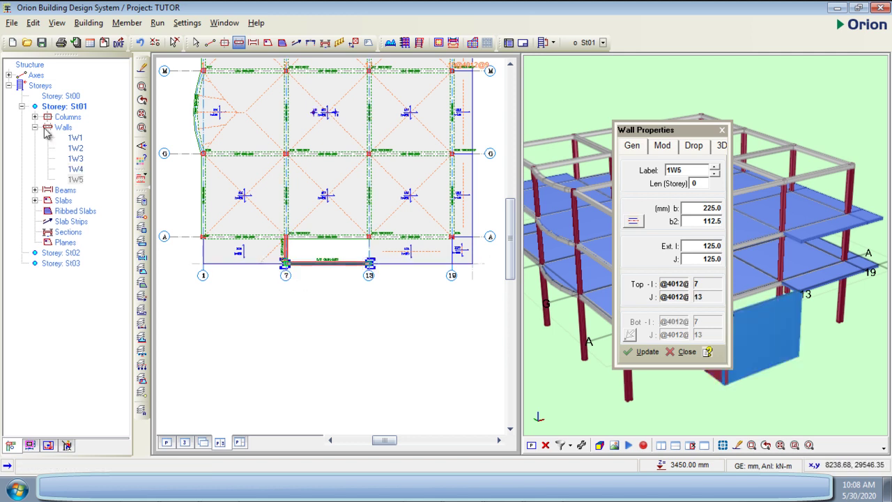
scroll(371, 235, up, 2)
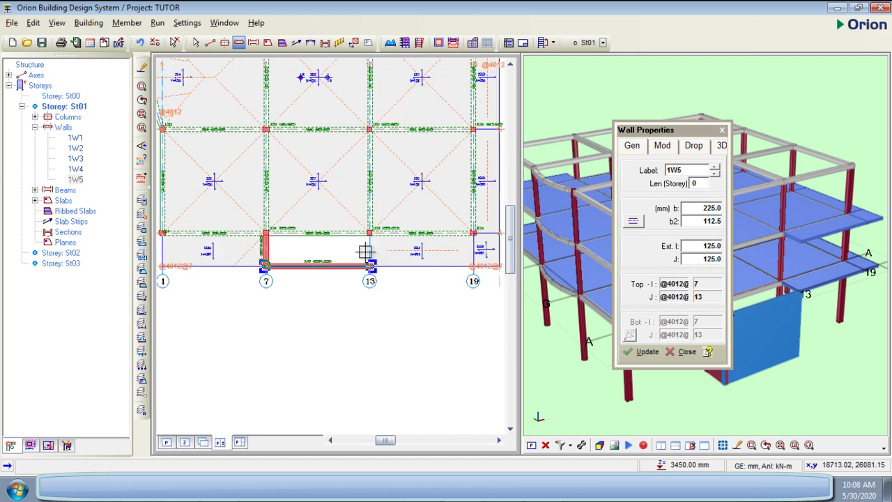
drag(371, 228, 368, 272)
scroll(358, 270, down, 4)
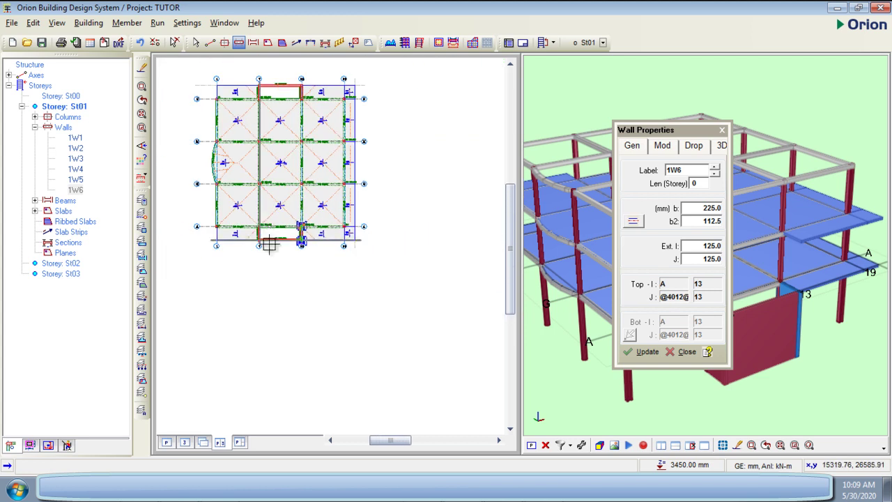
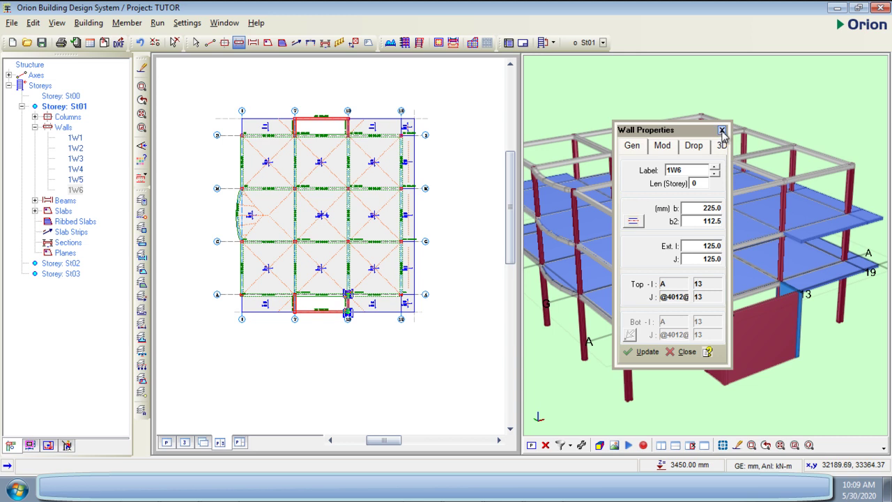
click(722, 131)
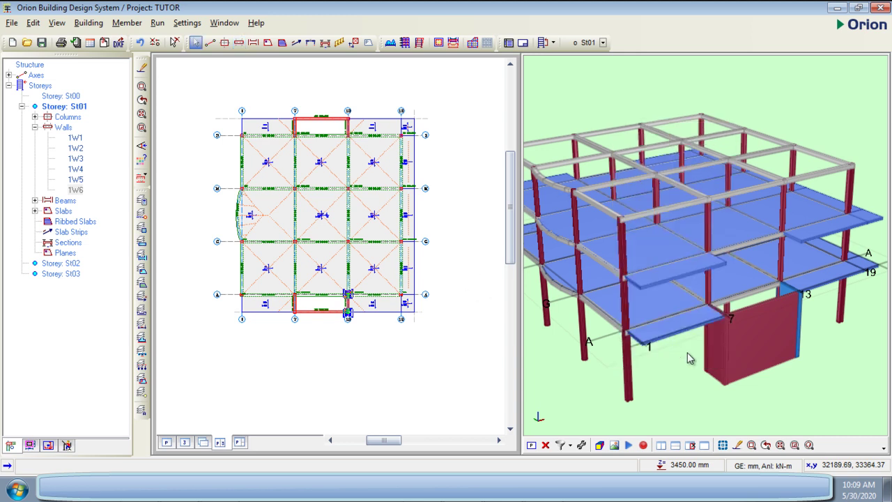
- Examine the new walls between axes 7 and 13 in the 3D model and on the St01 plan
middle_drag(755, 358, 706, 251)
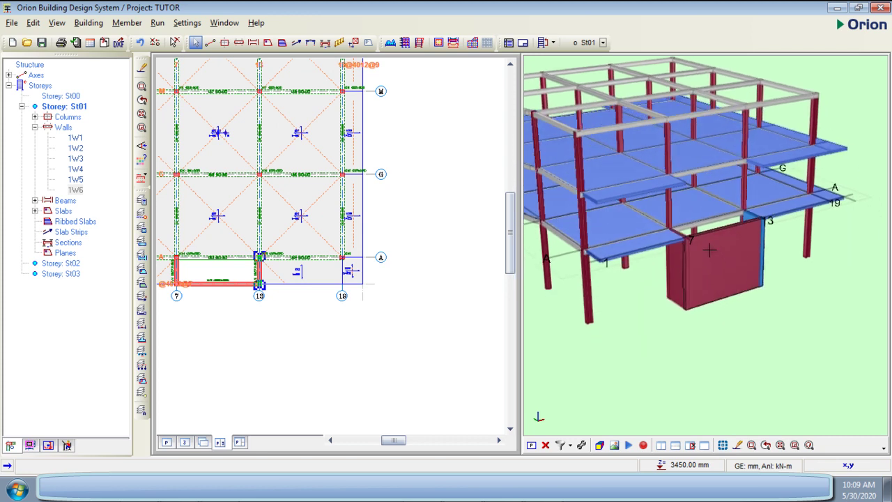
scroll(710, 255, up, 5)
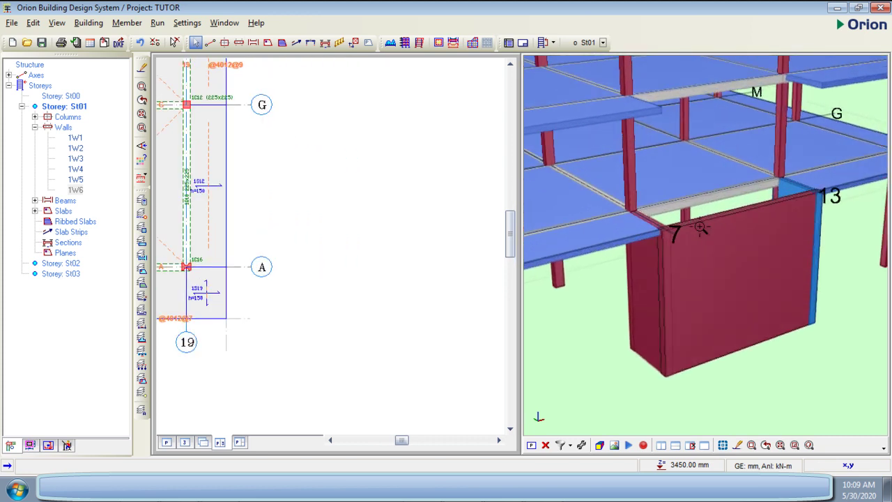
scroll(655, 244, down, 3)
scroll(727, 218, down, 2)
scroll(761, 251, down, 2)
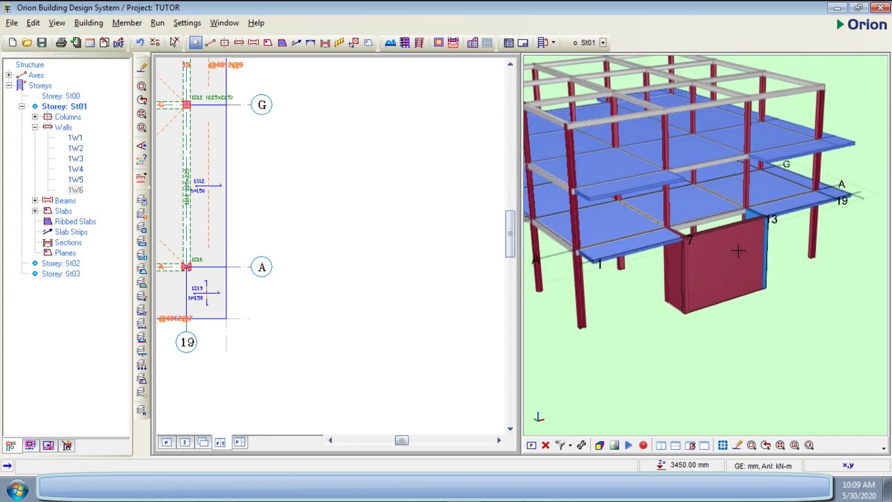
middle_drag(695, 143, 687, 225)
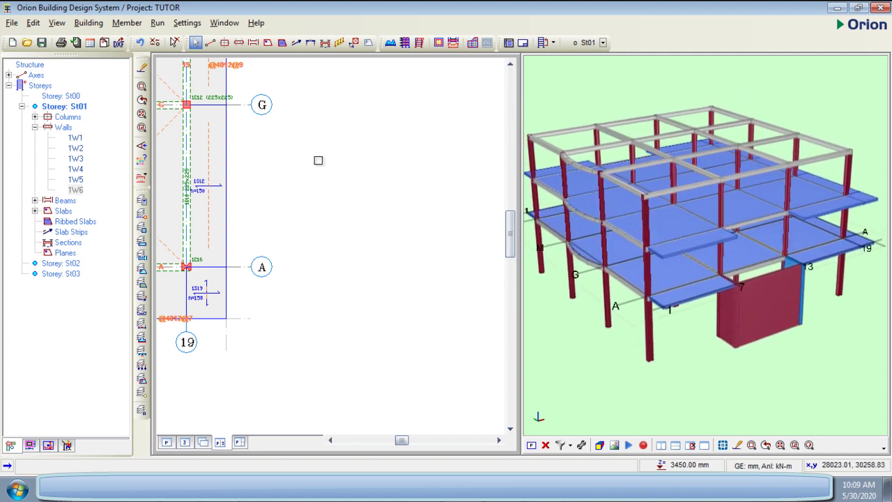
scroll(319, 160, down, 3)
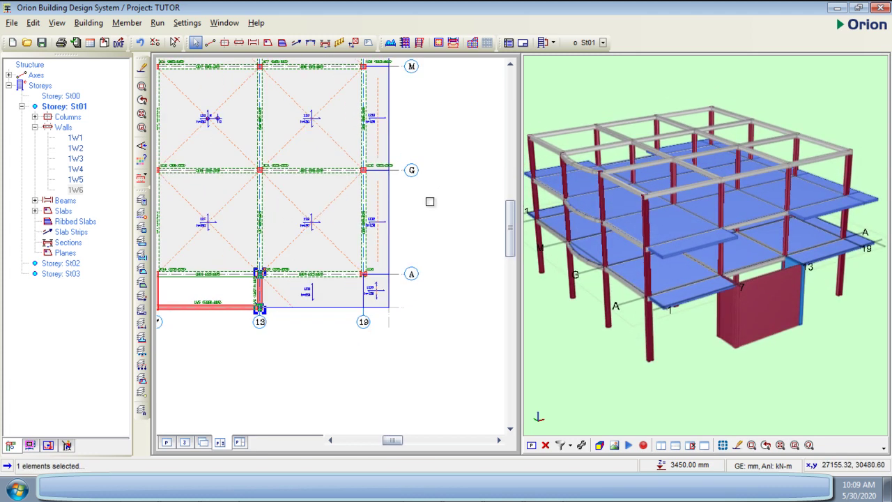
scroll(390, 167, down, 2)
scroll(293, 209, down, 2)
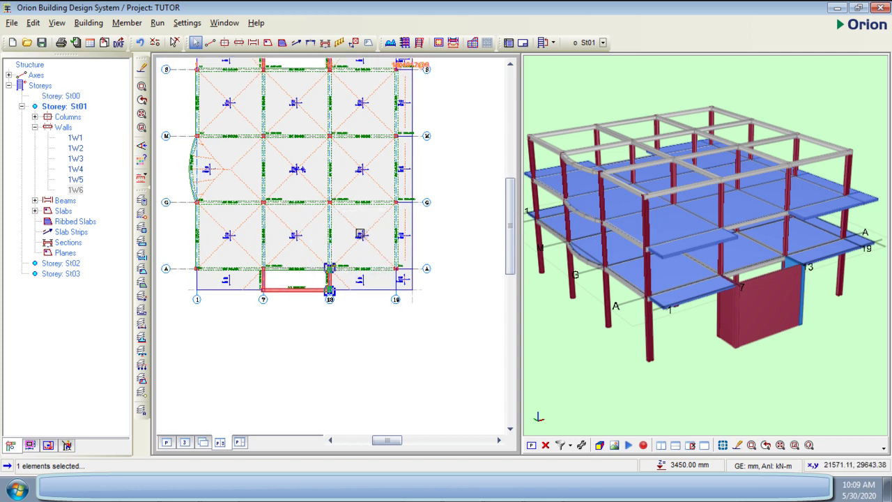
- Set up a storey generation from source storey 01 to target storeys 02 and 03
right_click(42, 86)
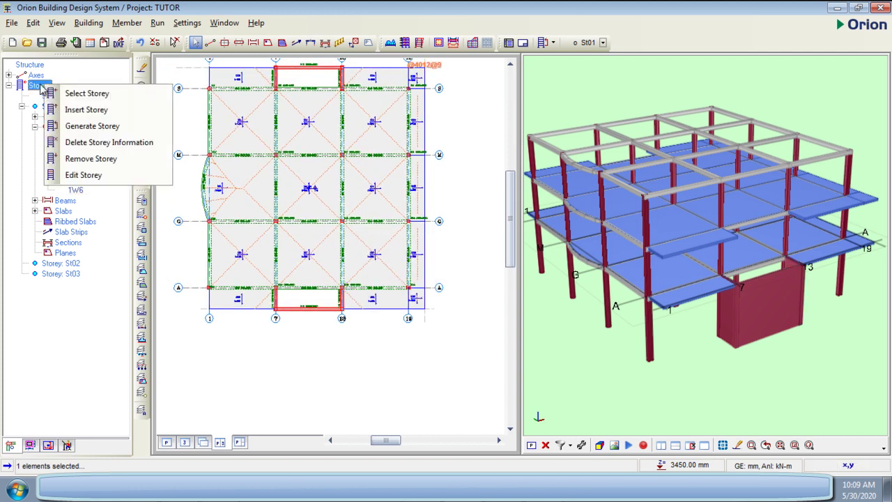
click(78, 129)
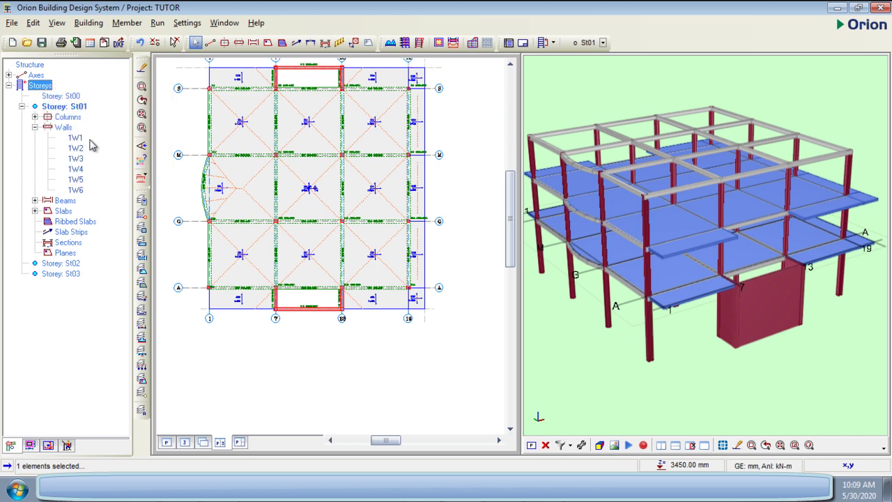
drag(364, 99, 300, 73)
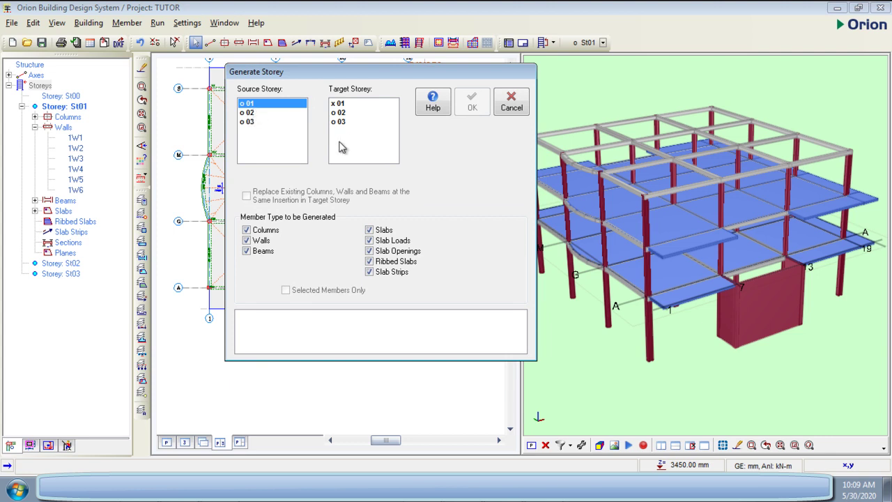
click(344, 115)
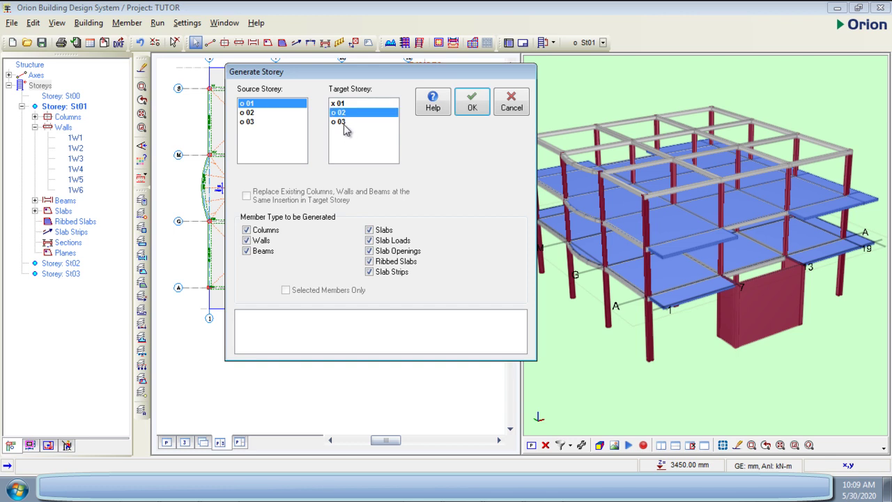
click(344, 121)
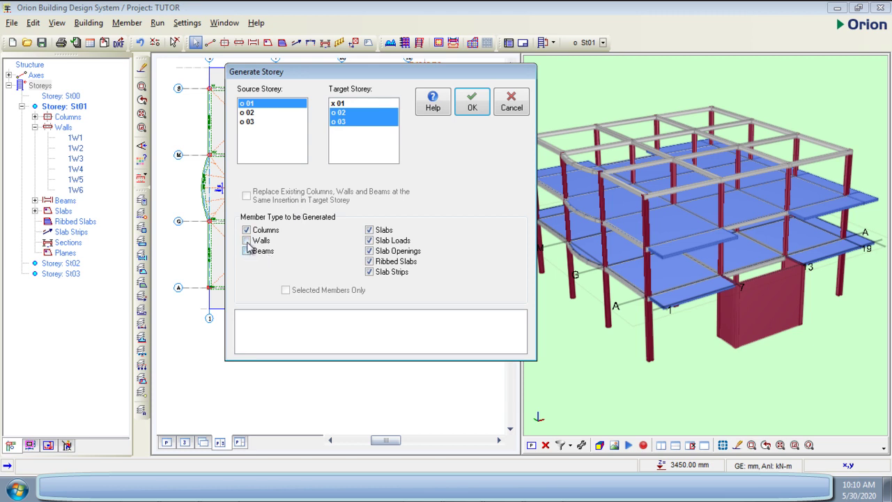
- Limit the generated member types to walls and beams, excluding columns and all slab items, and generate the target storeys
click(369, 250)
click(369, 229)
click(370, 240)
click(370, 251)
click(370, 261)
click(370, 271)
click(248, 241)
click(255, 252)
click(474, 110)
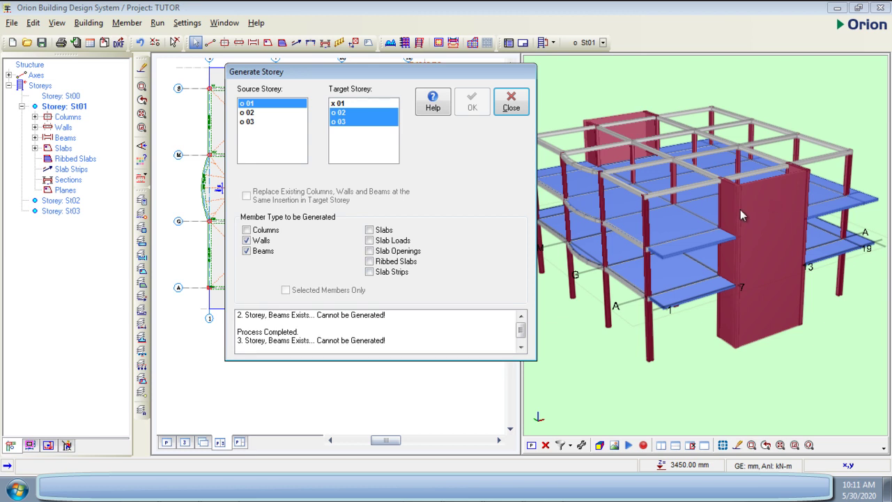
click(511, 109)
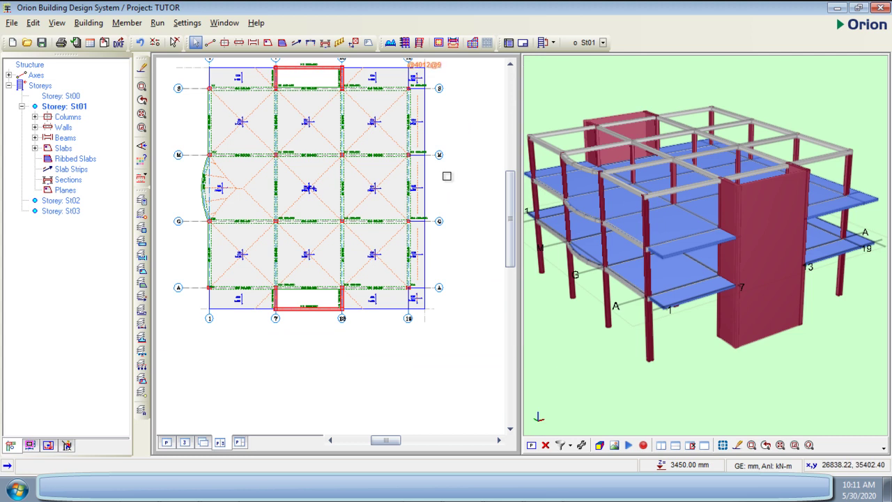
- Inspect the full-height walls from all sides by playing a clockwise rotation animation of the 3D model
scroll(448, 175, down, 1)
scroll(373, 209, down, 2)
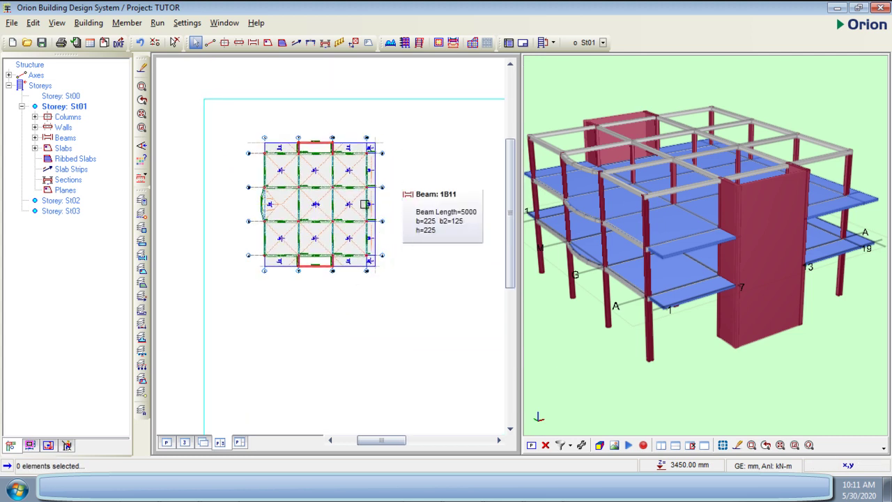
middle_drag(541, 312, 537, 283)
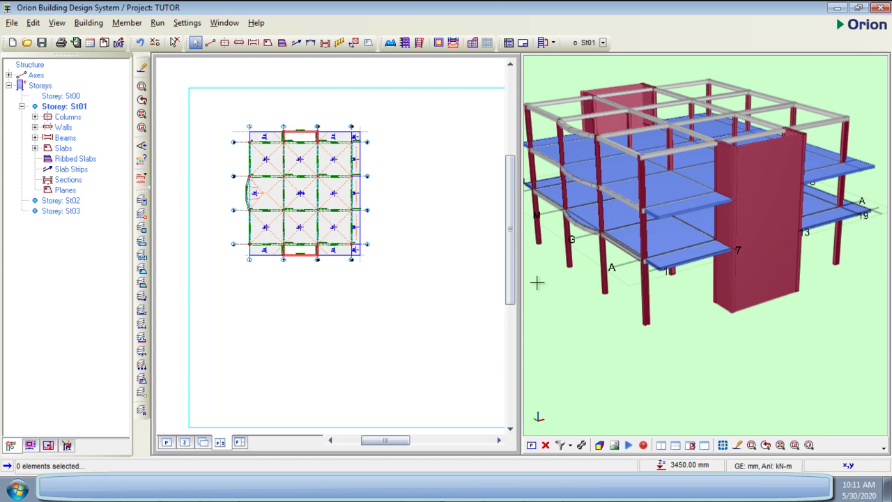
click(629, 445)
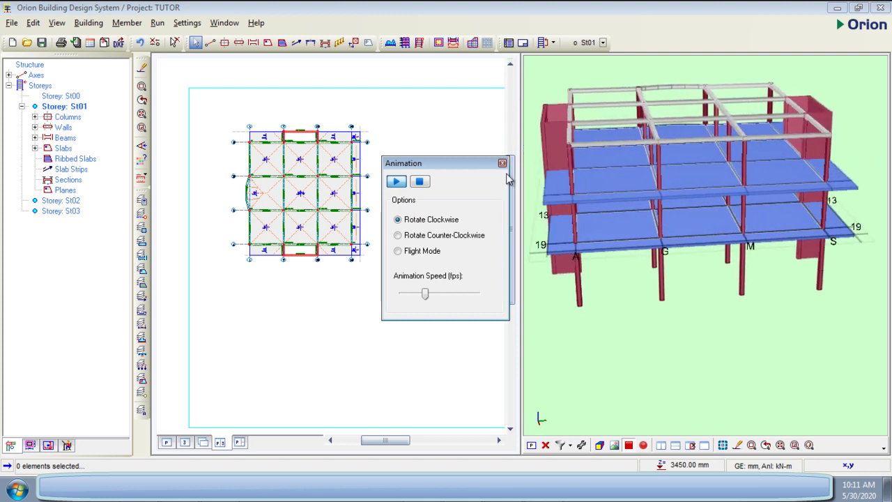
drag(478, 164, 607, 143)
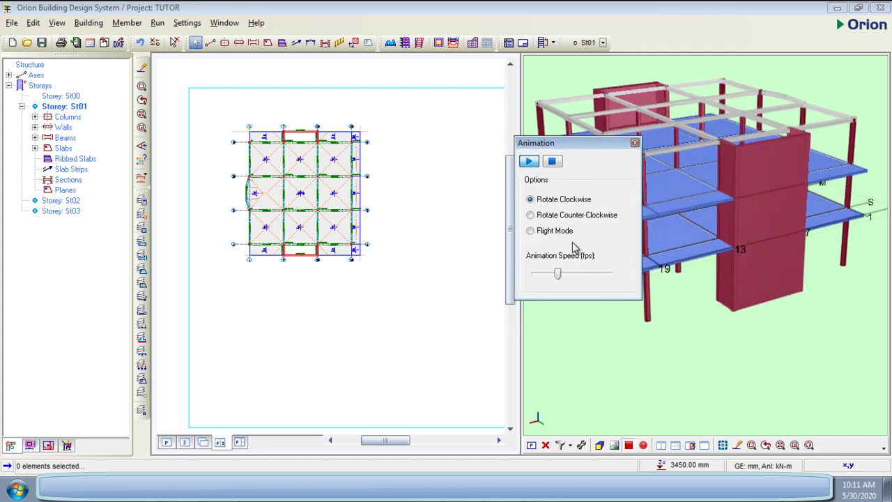
drag(608, 147, 503, 133)
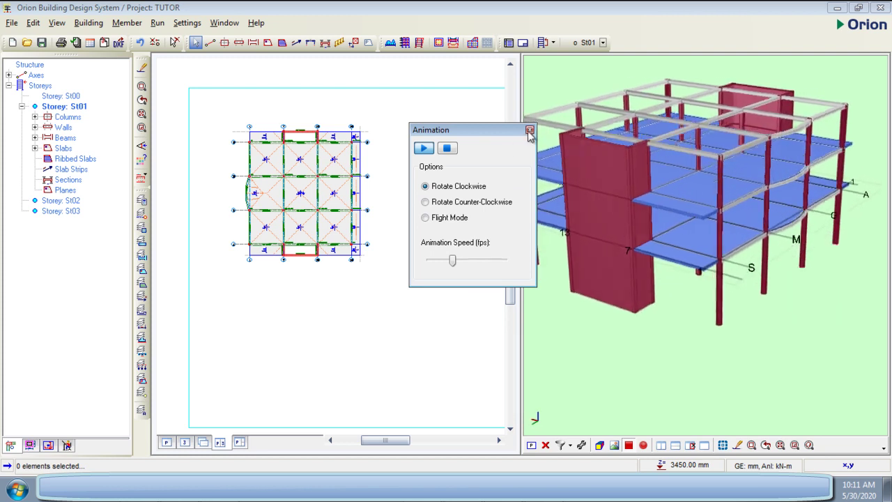
click(529, 131)
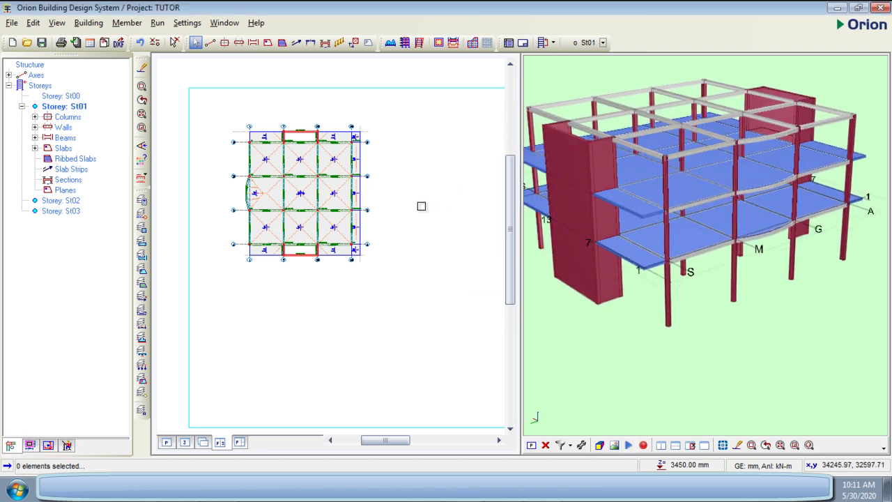
scroll(428, 174, down, 1)
drag(650, 330, 445, 244)
middle_drag(312, 175, 287, 187)
mouse_move(325, 237)
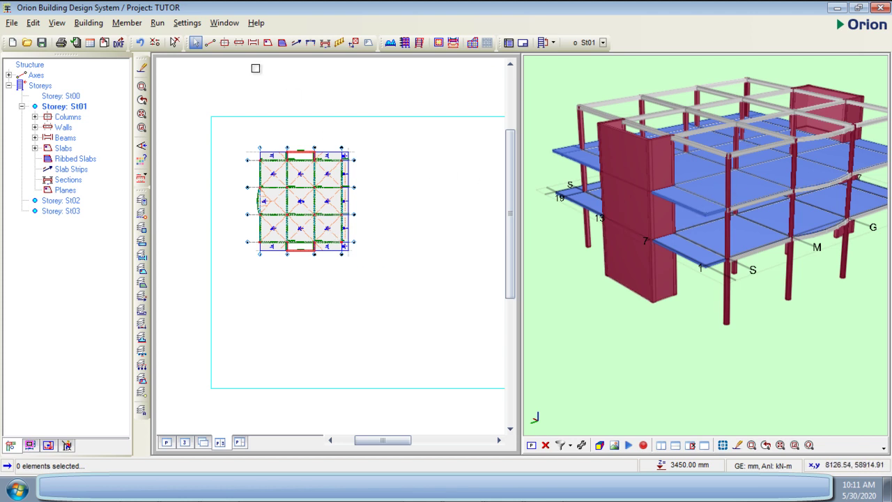
- Run the building analysis with column/wall and beam reinforcement design, re-selecting steel bars for both
click(155, 23)
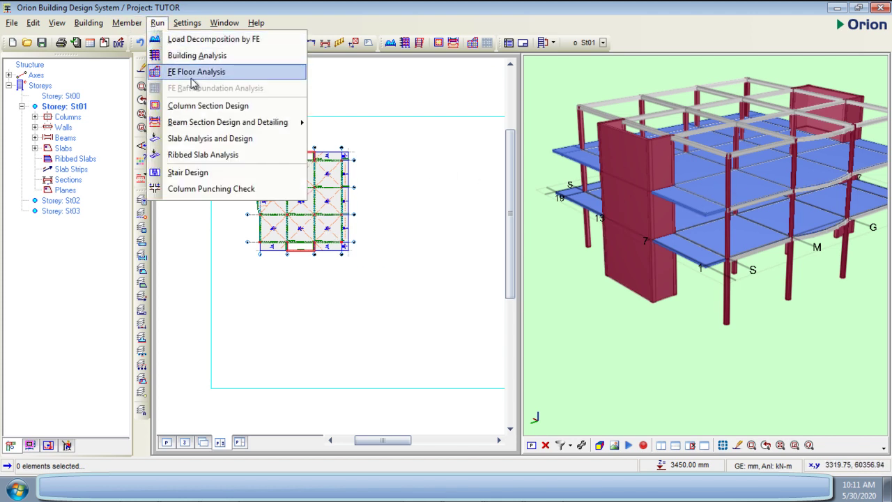
click(195, 56)
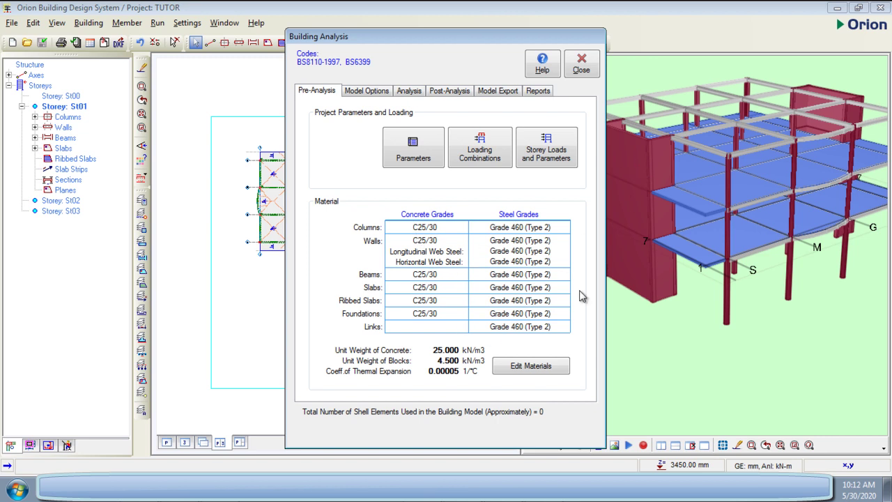
click(409, 91)
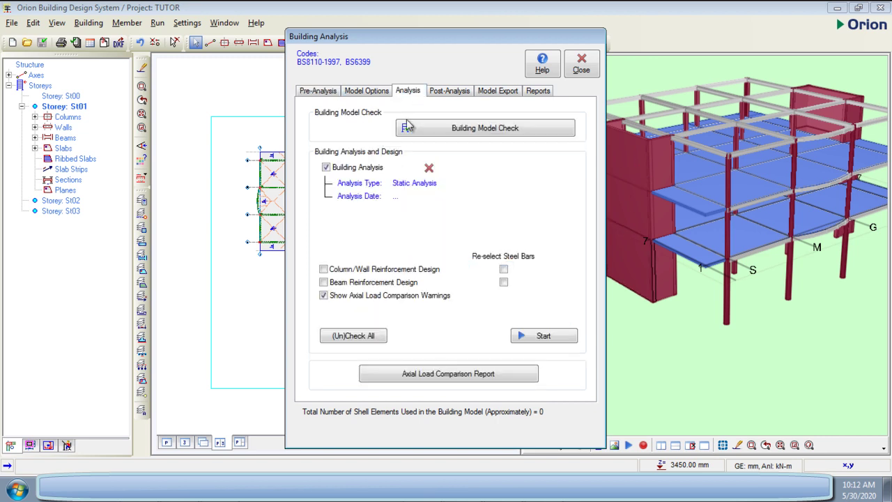
click(327, 168)
click(323, 282)
click(323, 269)
click(503, 282)
click(503, 269)
click(533, 339)
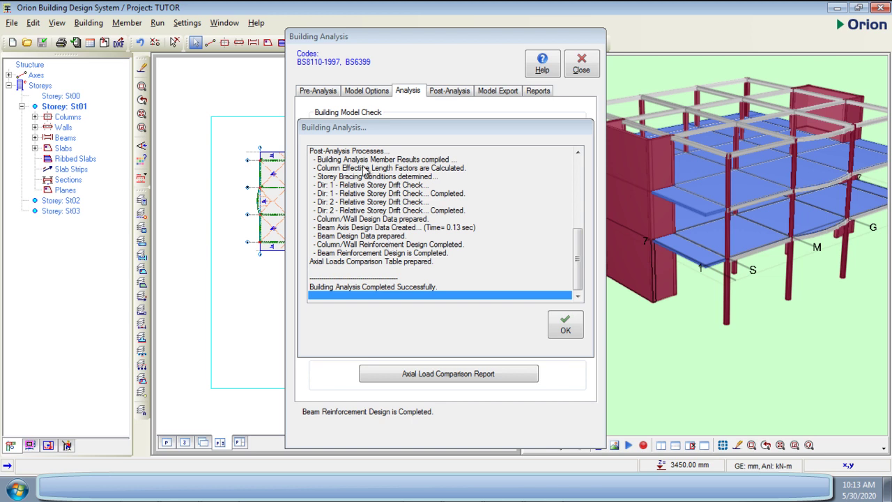
click(565, 328)
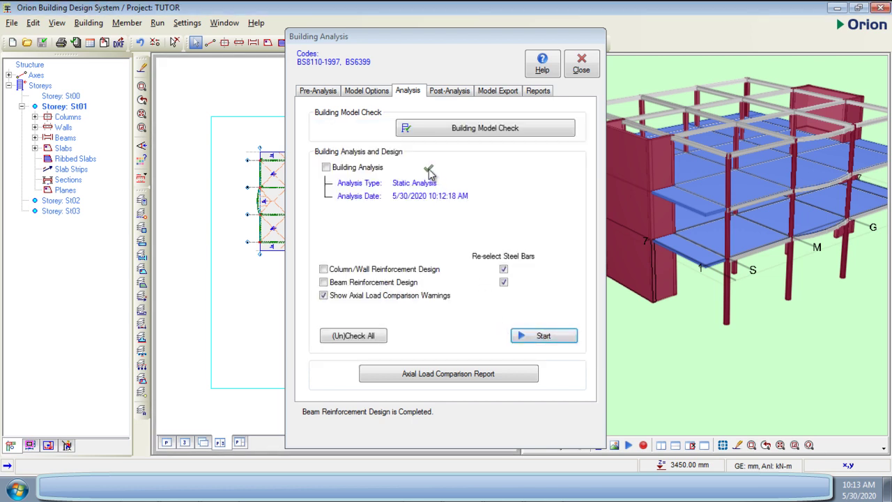
- Open the column/wall design results in a maximized window and review the design status, utilization ratios and steel bars
click(444, 92)
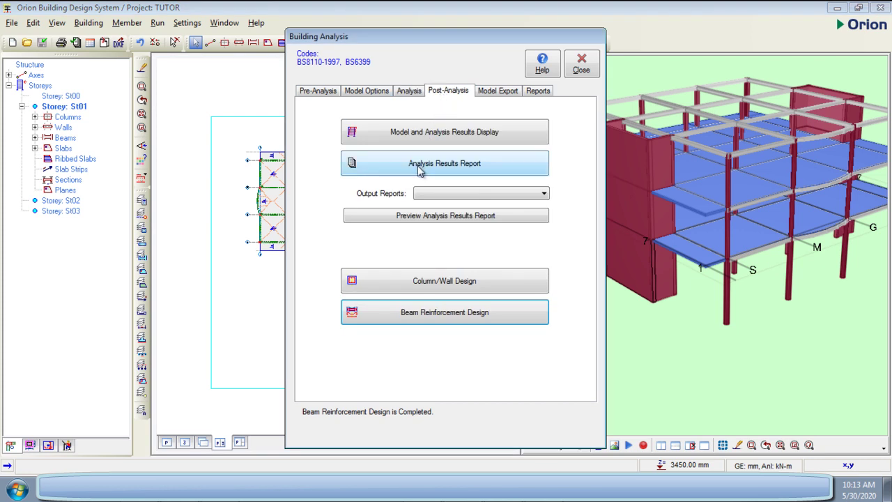
click(465, 292)
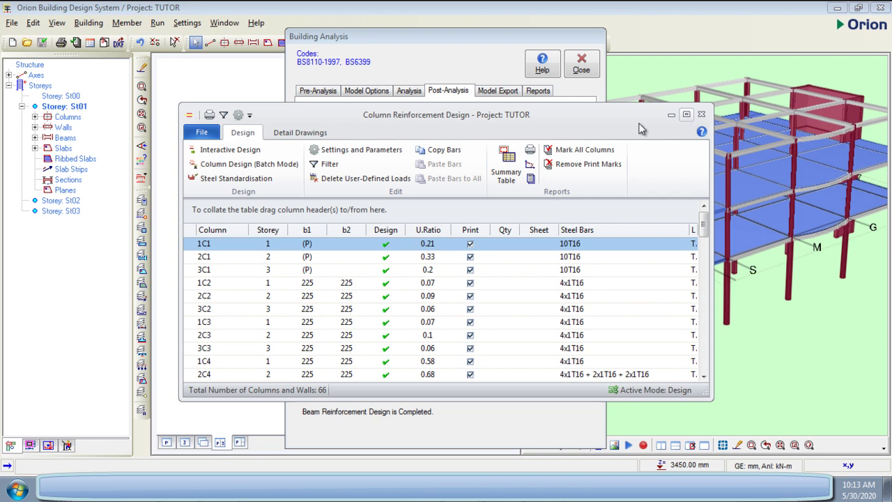
click(686, 115)
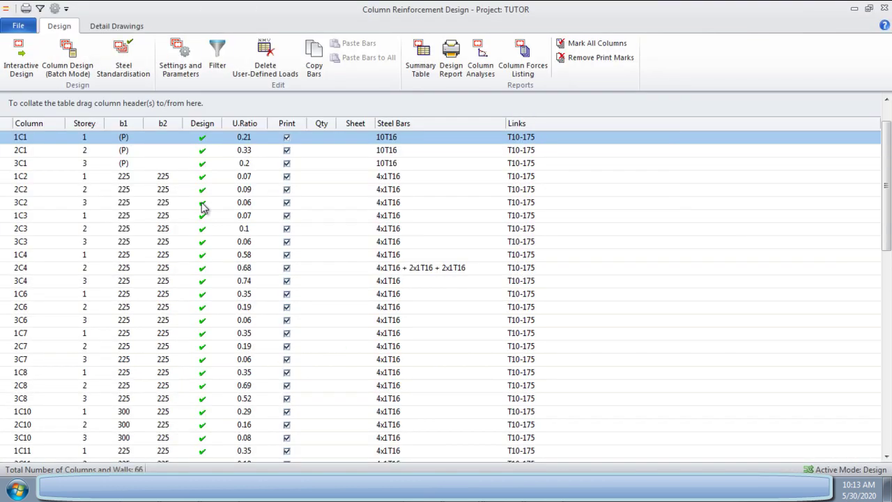
scroll(202, 207, down, 4)
scroll(202, 206, down, 5)
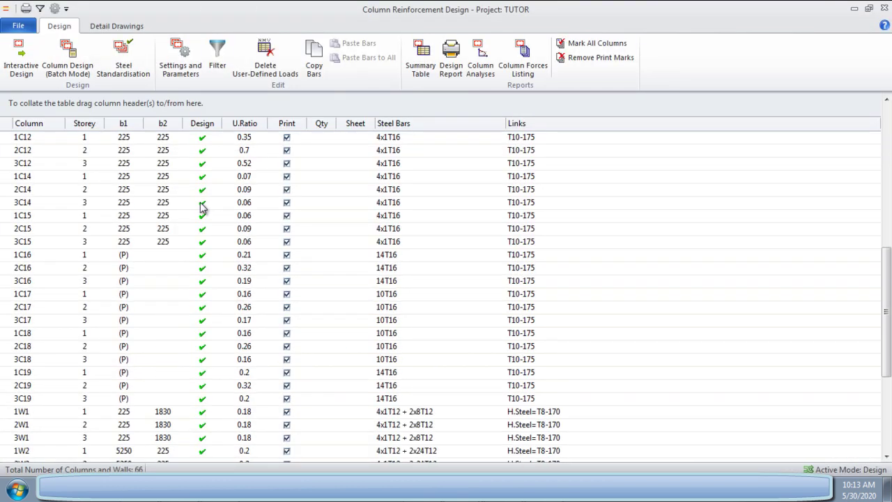
- Open the interactive design of wall 1W1 on storey 1 and examine the bar layout in its cross-section up close
scroll(202, 206, down, 5)
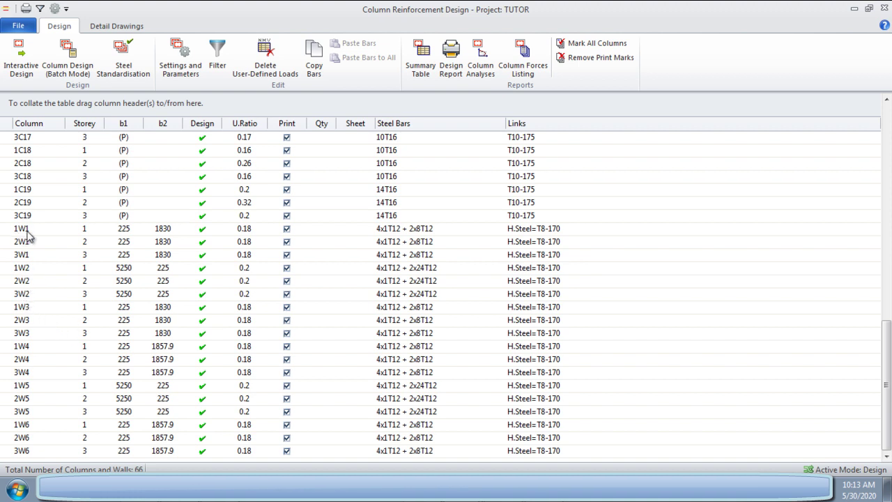
click(159, 232)
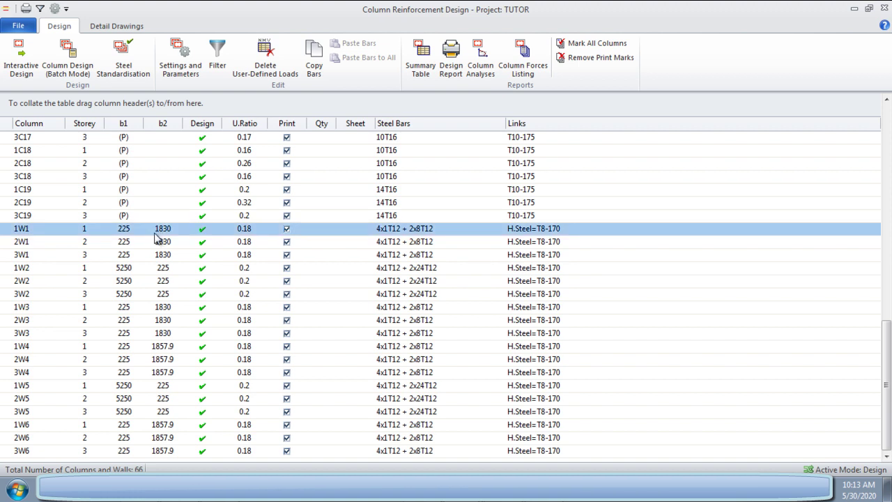
double_click(156, 233)
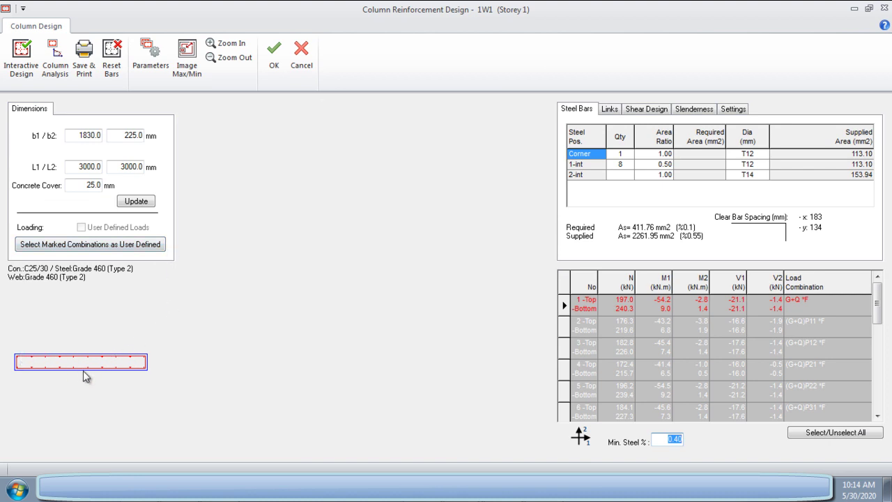
click(217, 47)
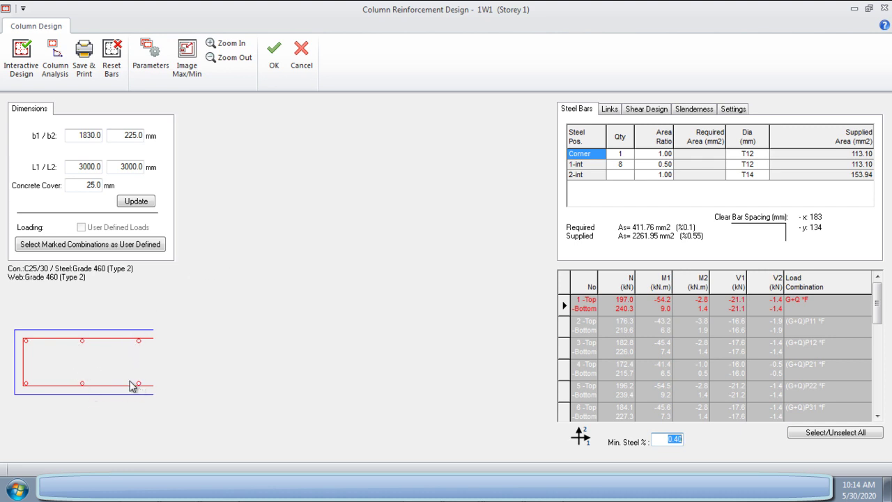
click(225, 59)
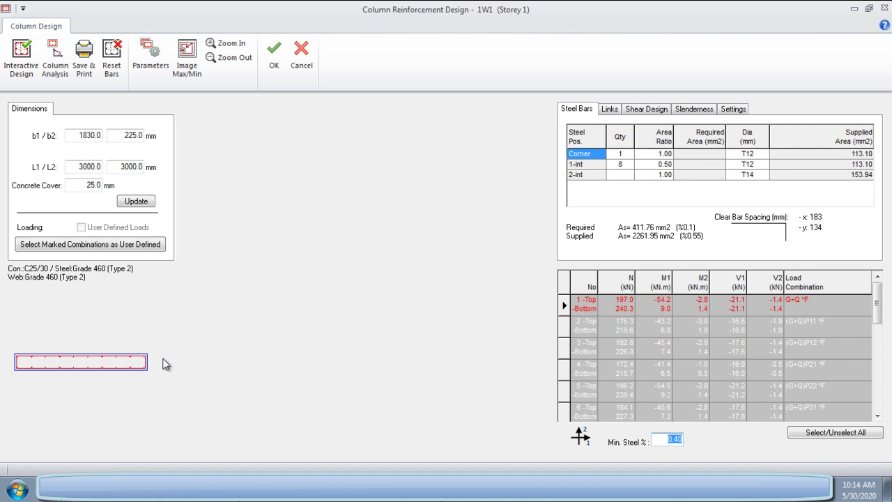
- Apply the Wall w/EndZones link pattern to wall 1W1
click(613, 112)
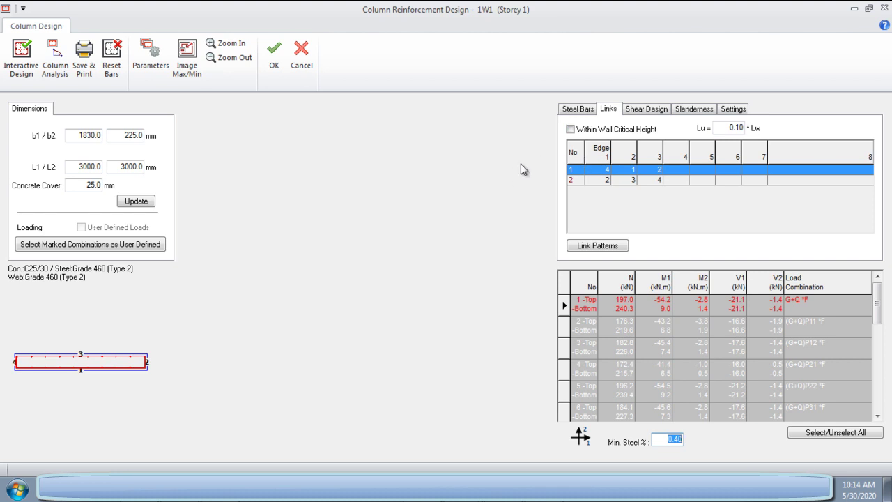
click(603, 246)
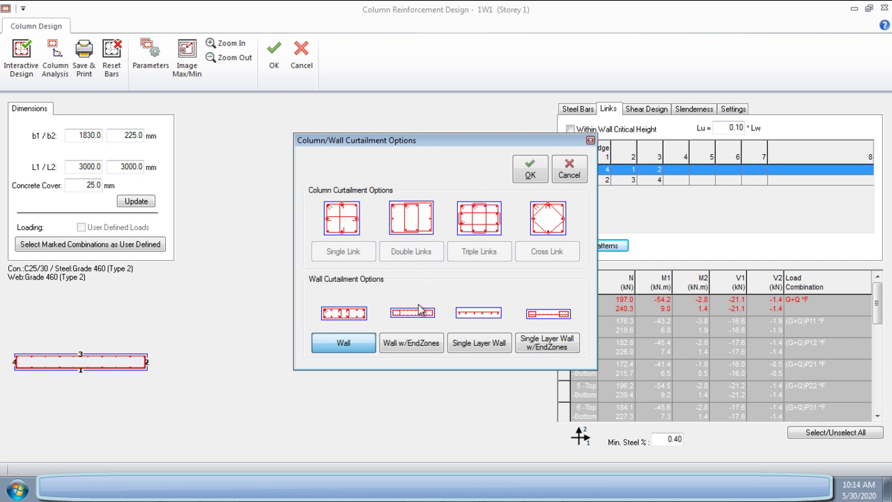
click(423, 345)
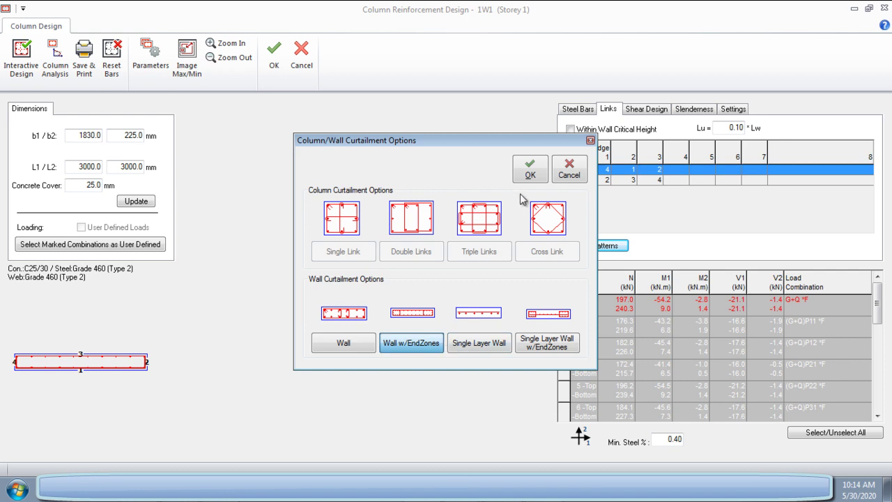
click(531, 175)
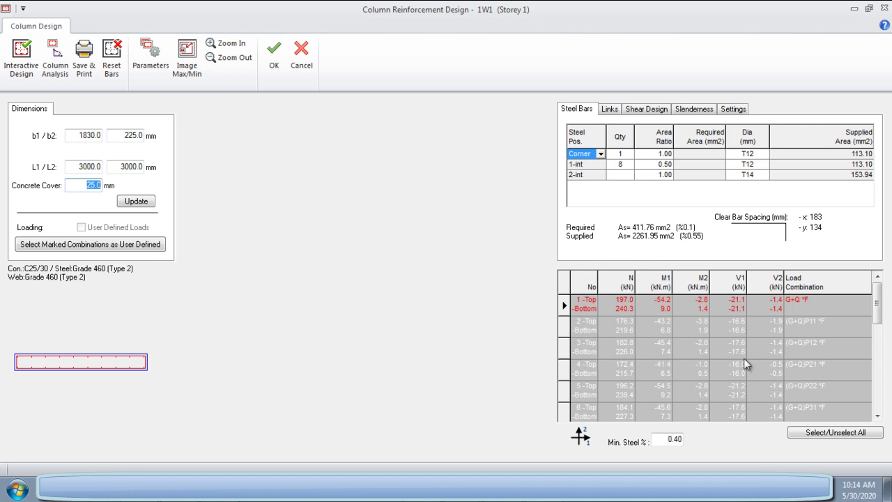
- Set the link pattern of wall 1W1 to the plain Wall curtailment option
click(613, 112)
click(588, 246)
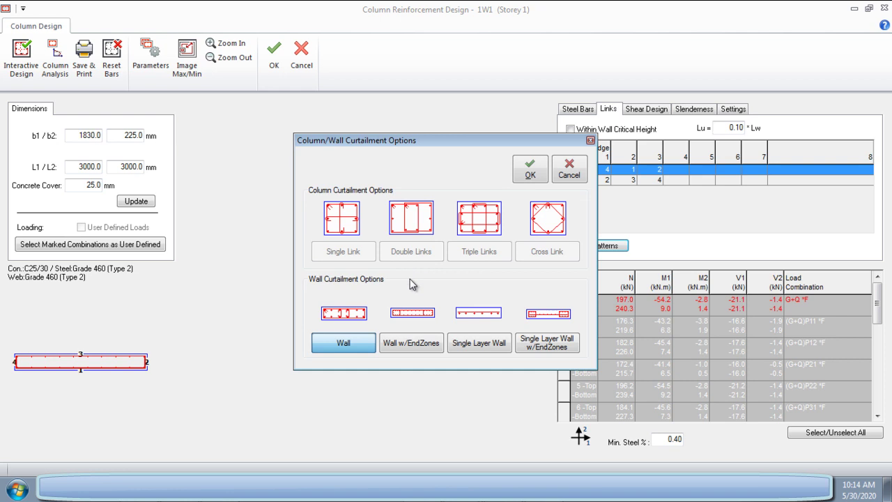
click(355, 342)
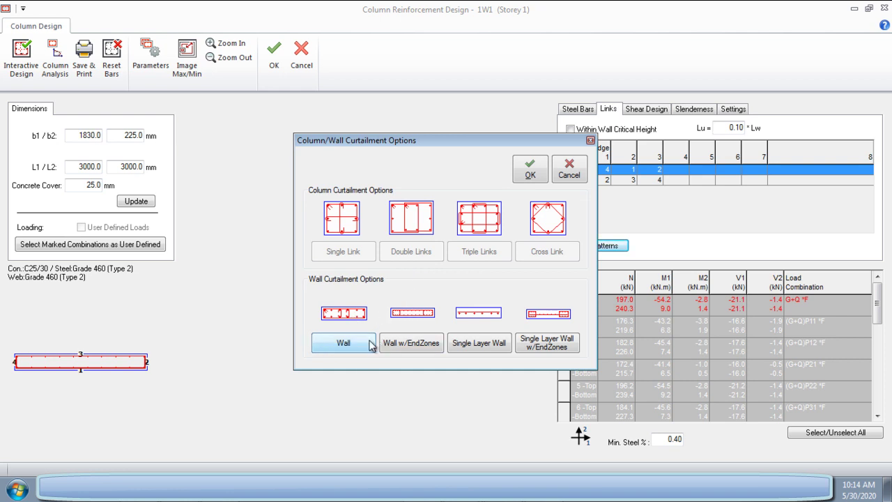
click(529, 170)
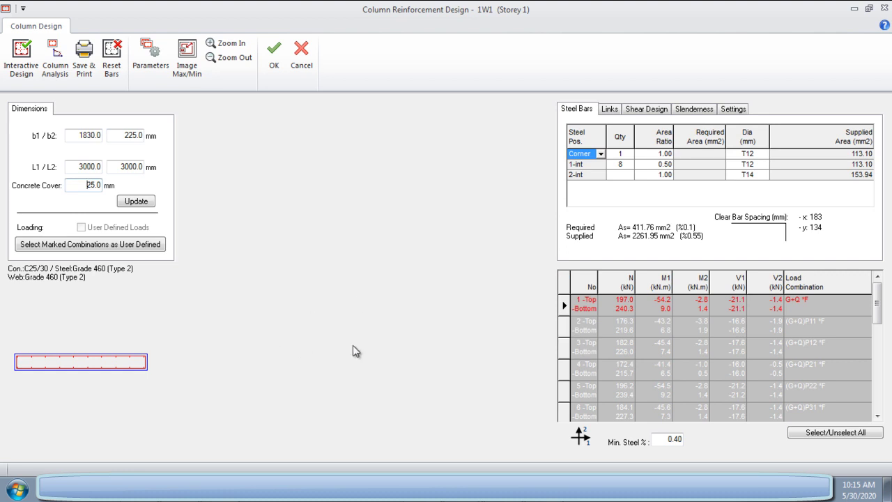
- Recalculate the shear links of wall 1W1, check its slenderness and steel label settings, and accept the wall design
click(618, 113)
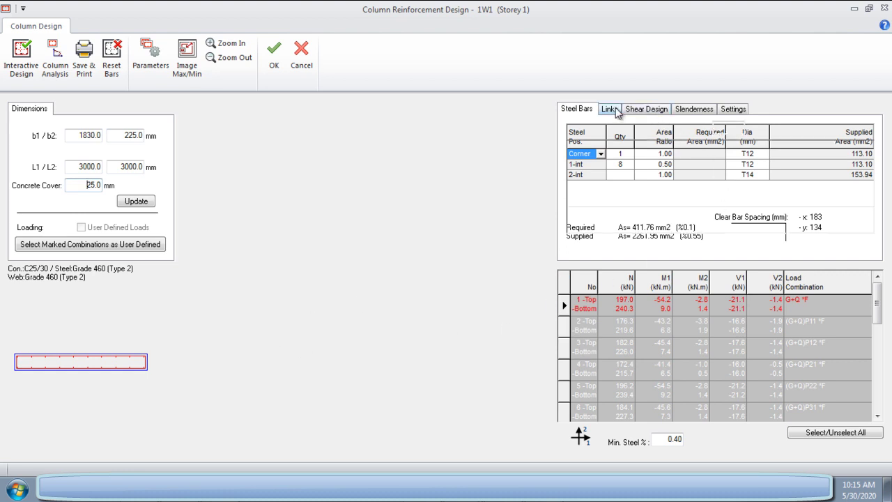
click(646, 116)
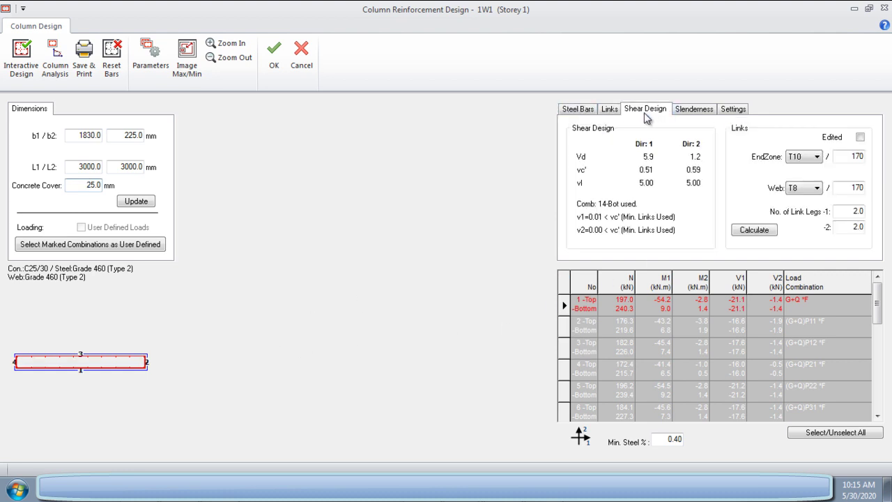
click(751, 231)
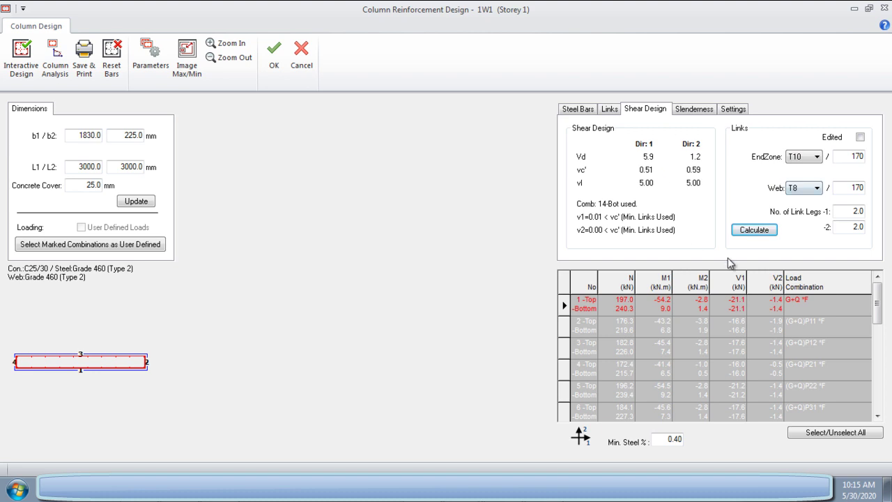
click(705, 109)
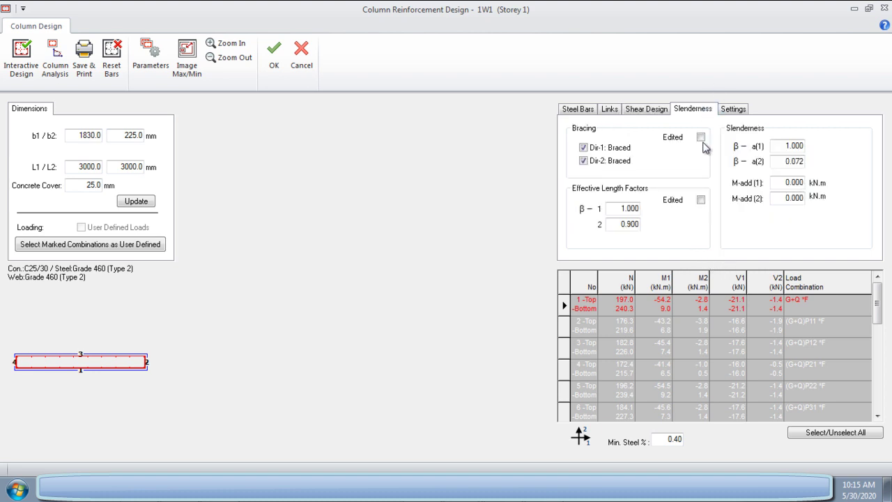
click(729, 110)
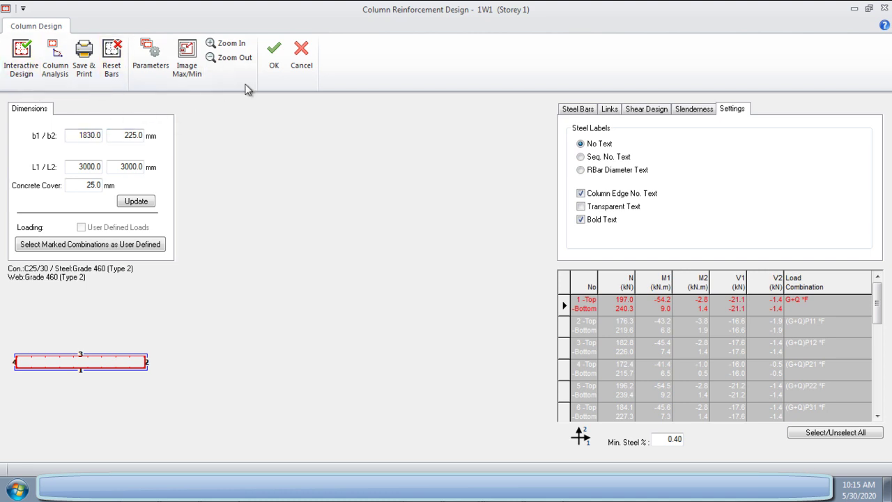
click(273, 64)
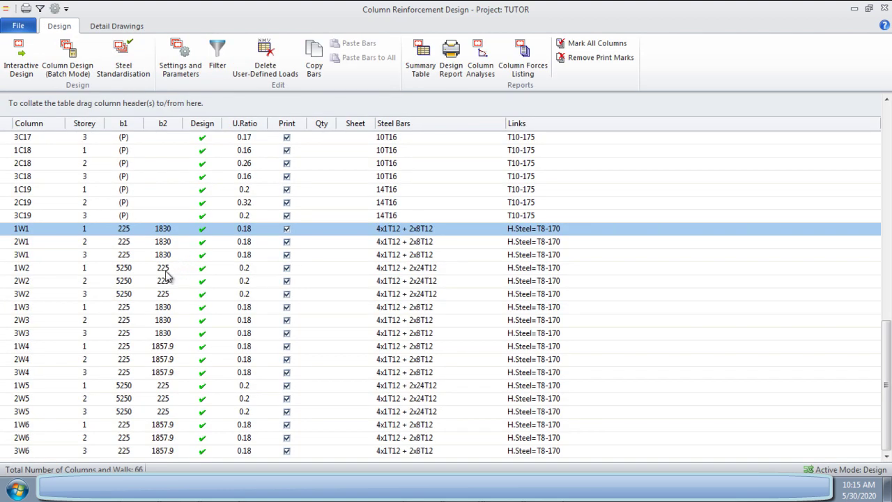
- Review the reinforcement sections and load combinations of walls 2W1 and 3W1 on storeys 2 and 3
click(41, 244)
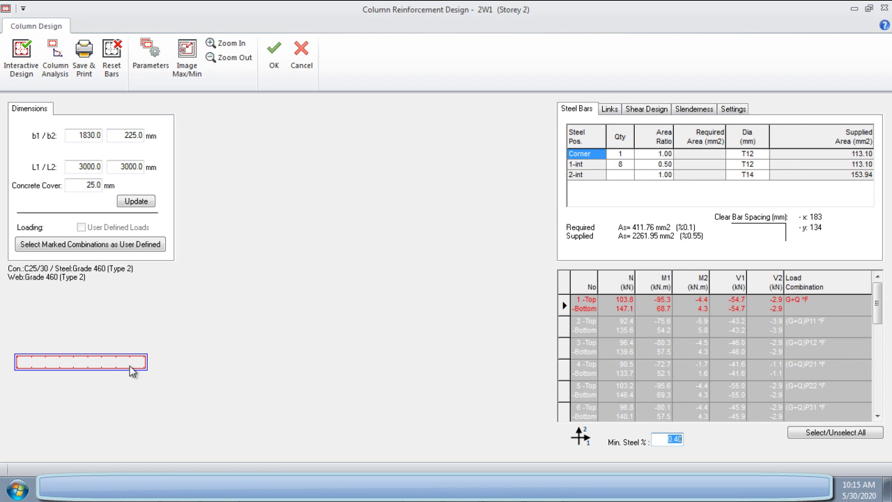
click(272, 61)
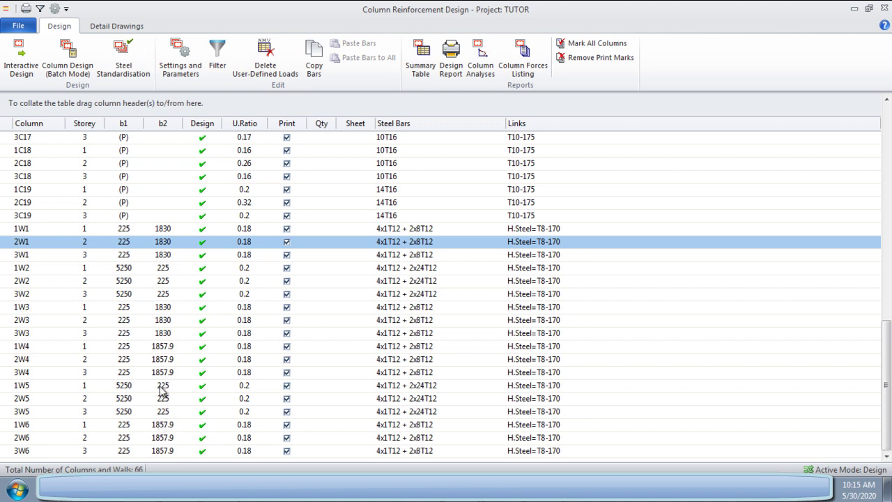
click(123, 257)
double_click(127, 256)
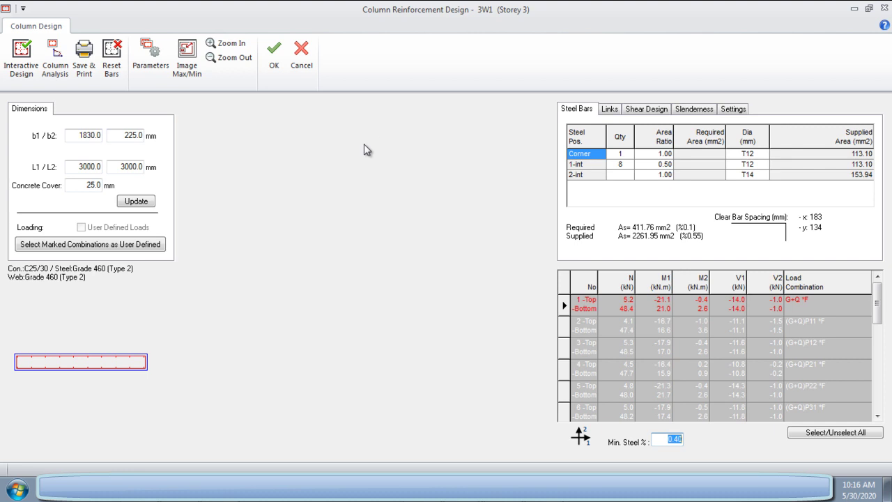
click(885, 8)
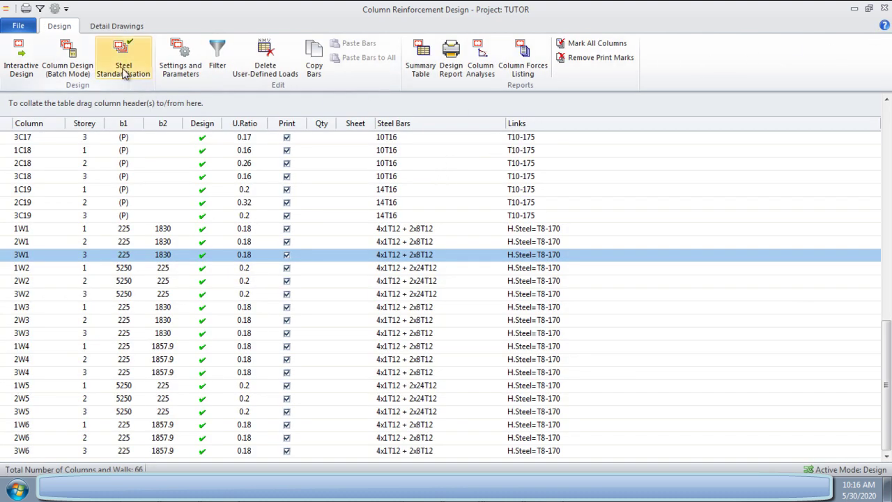
- Filter the column design table to list walls only
click(218, 66)
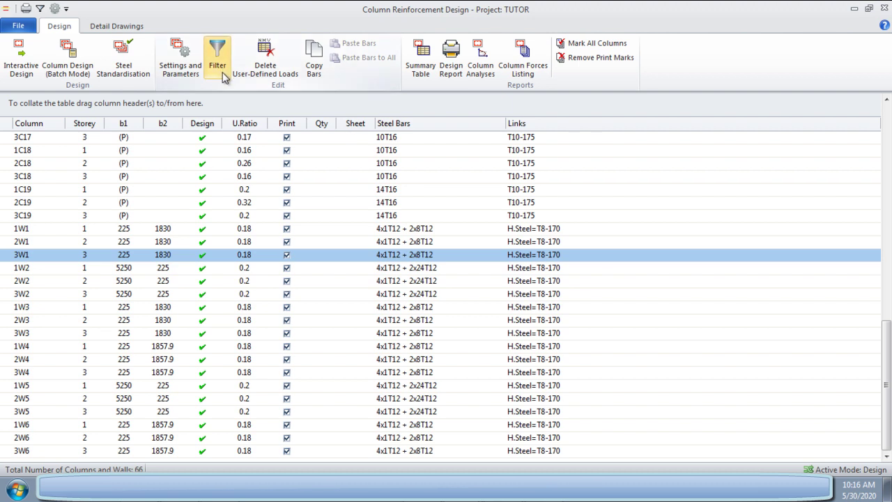
drag(429, 150, 439, 109)
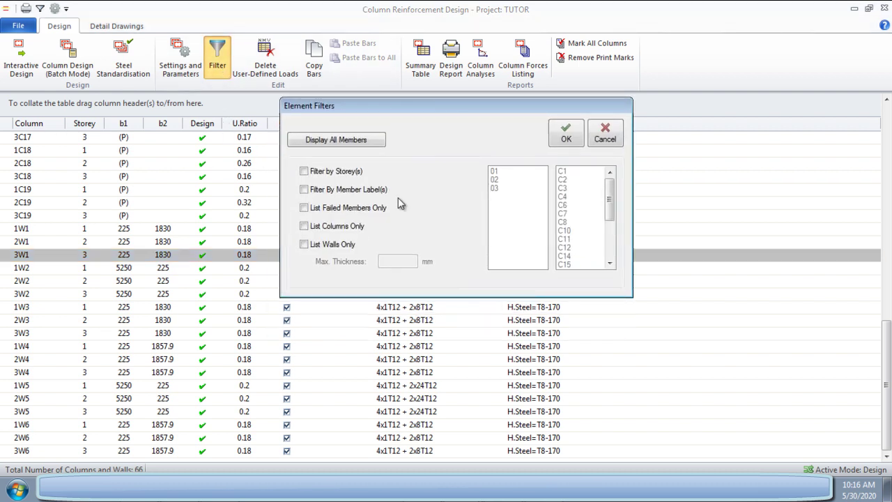
click(303, 246)
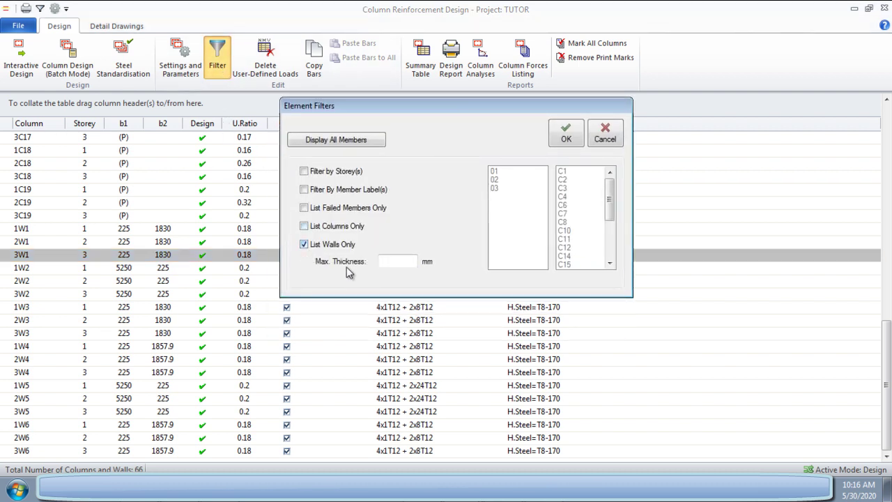
click(568, 140)
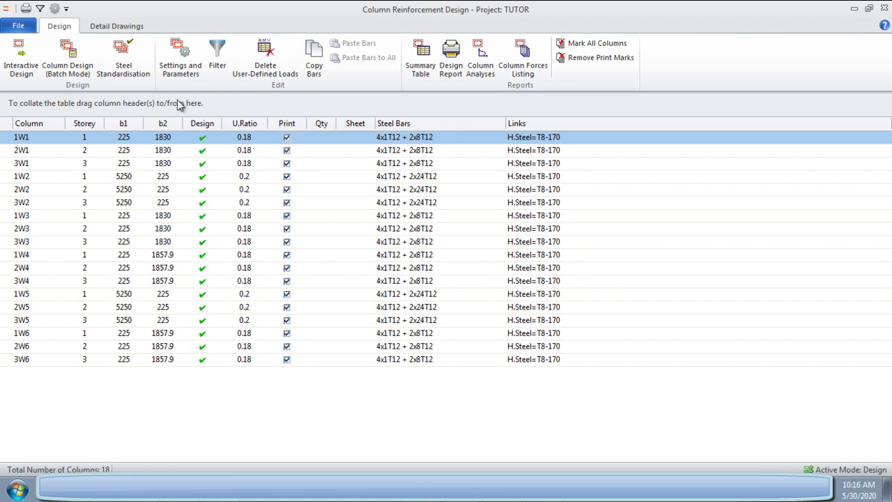
- Generate automatic detail drawings for all storeys on a single sheet, with 4 columns in the sheet
click(116, 26)
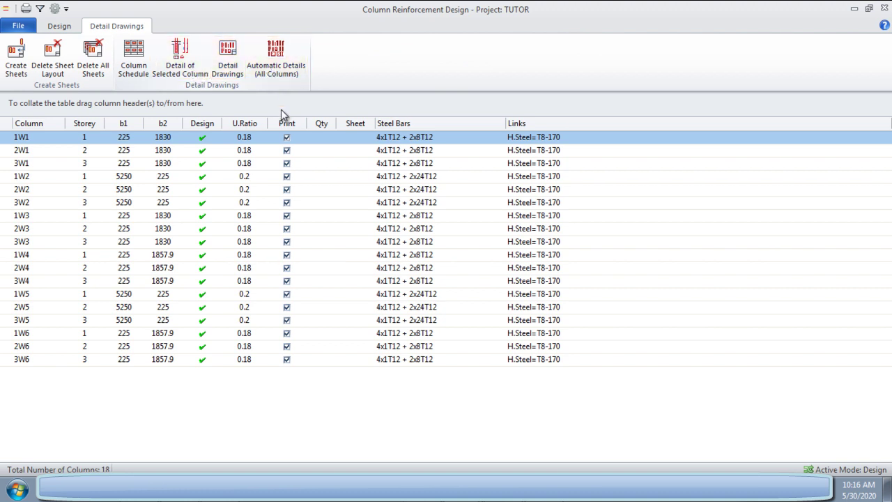
click(277, 68)
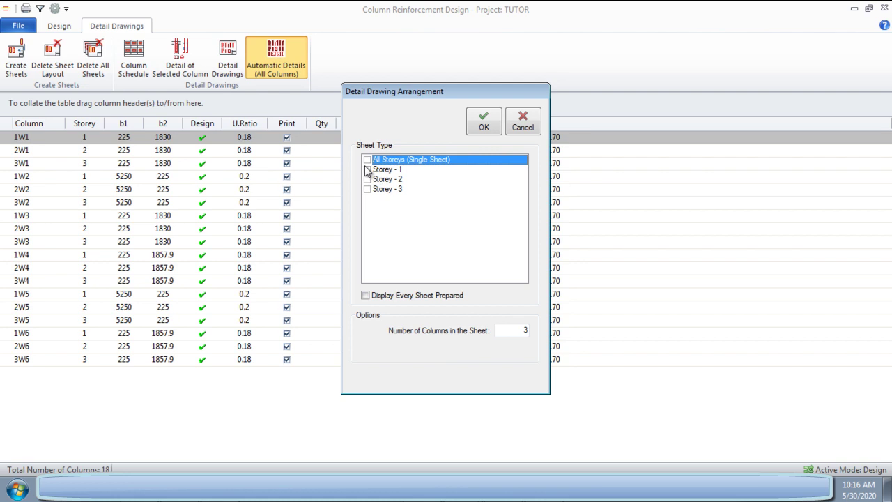
click(368, 171)
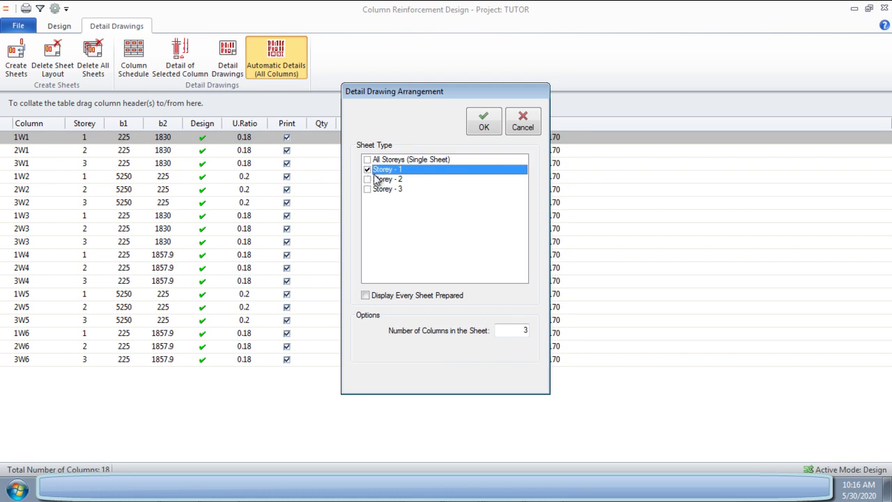
click(368, 160)
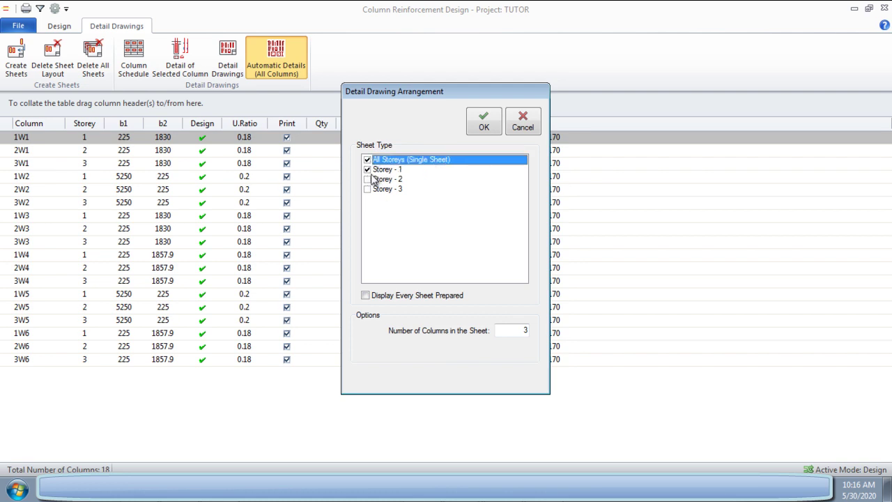
click(368, 170)
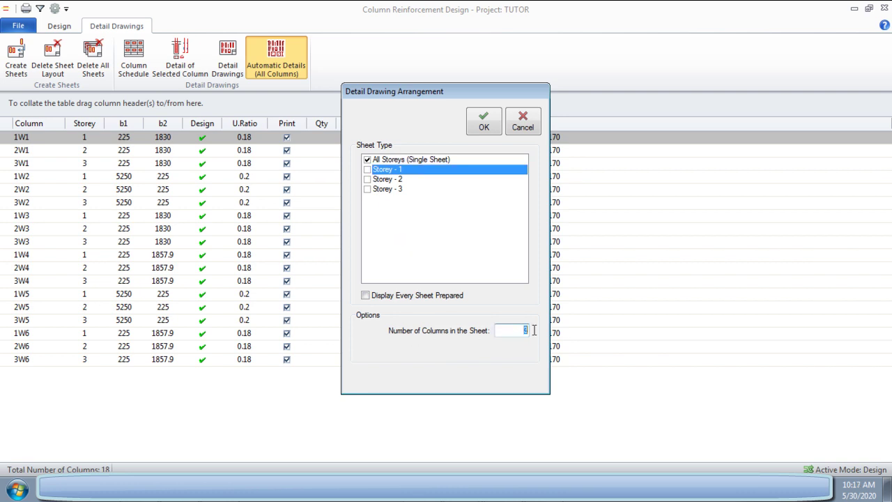
text(4)
click(482, 123)
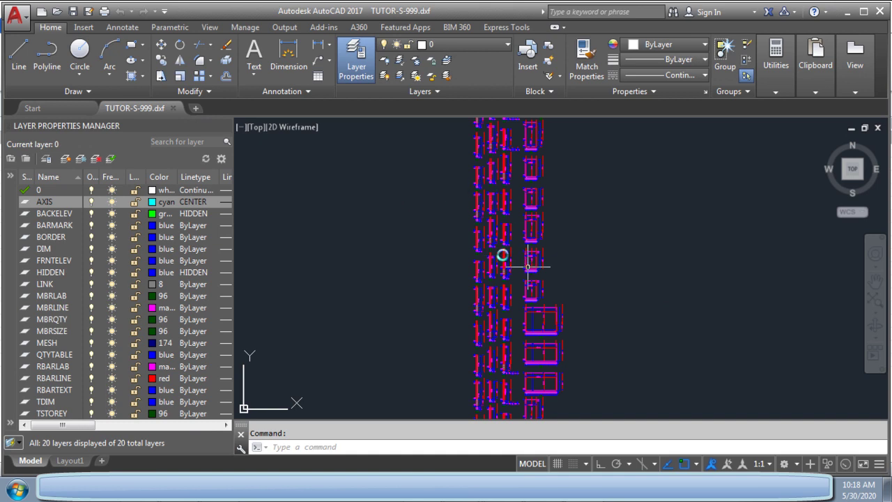
- Examine the generated column and wall reinforcement details in AutoCAD, focusing on a wall elevation and its section
scroll(492, 167, up, 2)
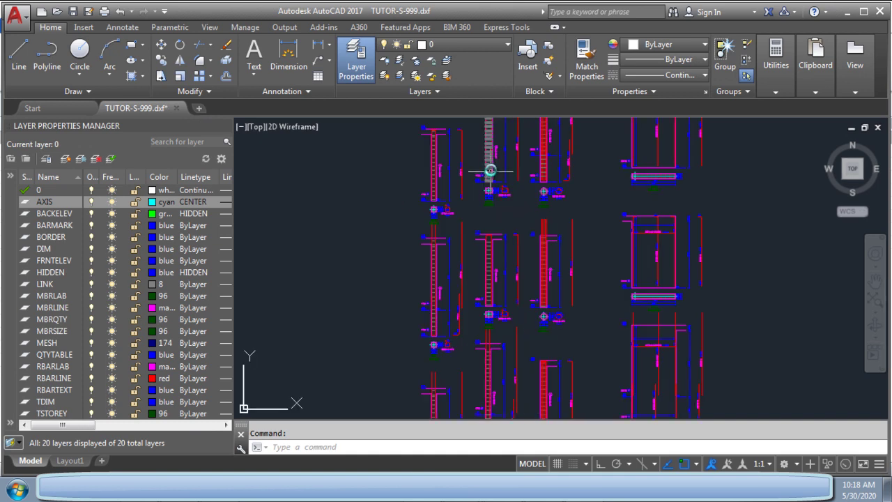
scroll(474, 232, up, 2)
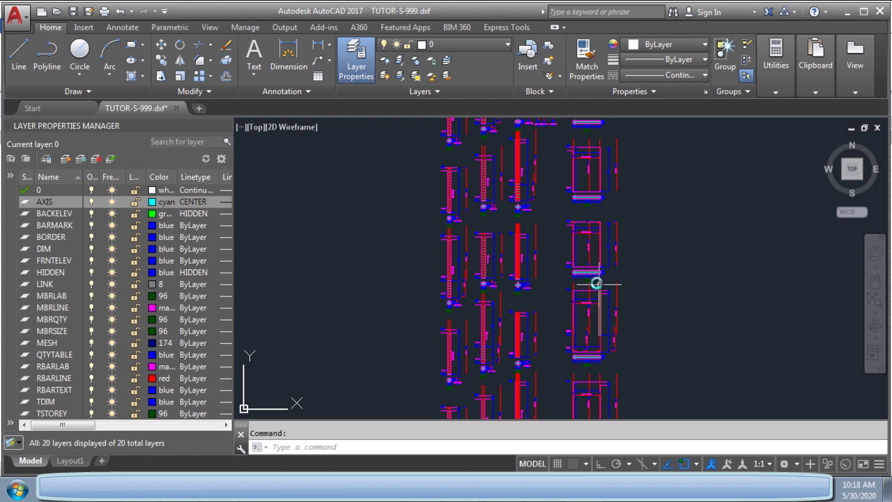
scroll(587, 249, up, 1)
scroll(588, 258, up, 4)
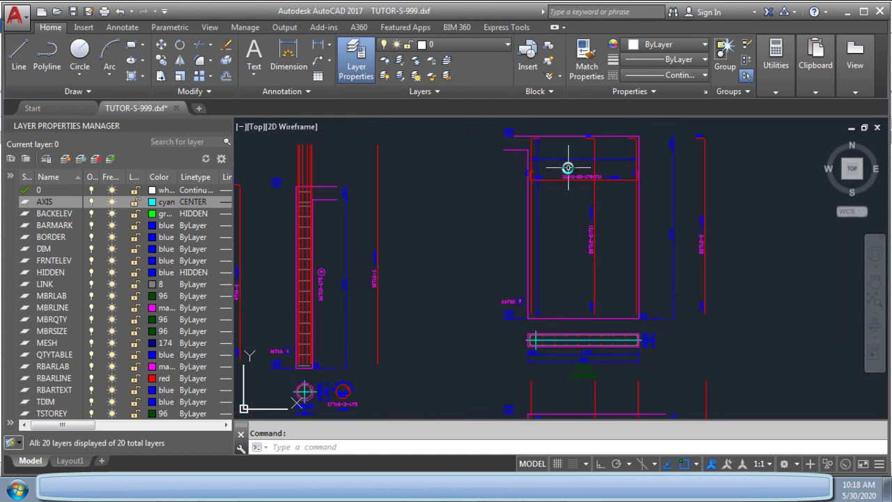
- Examine the elevation, bar labels and cross-section of wall 3W3 on the reinforcement detail drawing
scroll(567, 167, up, 2)
mouse_move(566, 168)
middle_down()
mouse_move(498, 203)
mouse_move(468, 165)
middle_up()
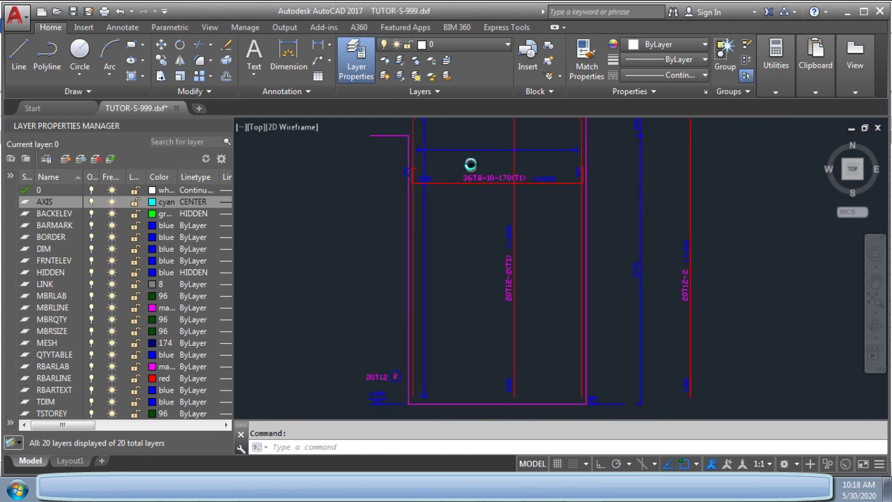
scroll(395, 391, up, 2)
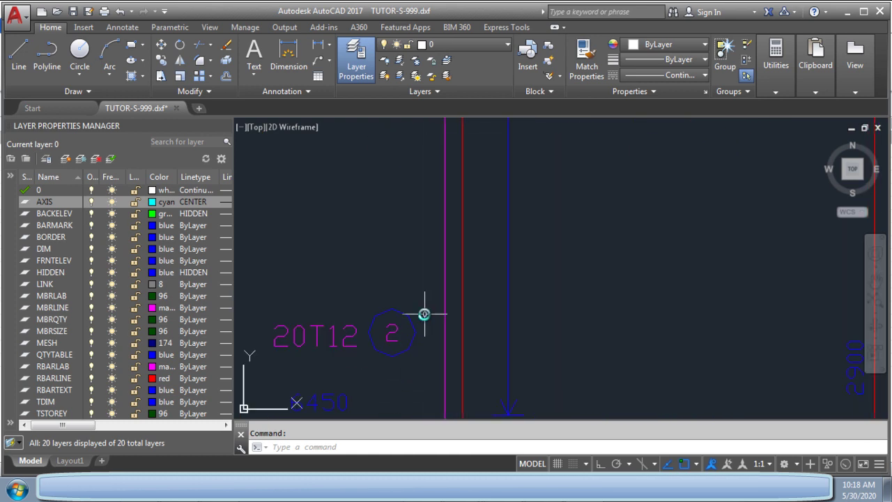
scroll(424, 313, down, 4)
scroll(522, 306, up, 5)
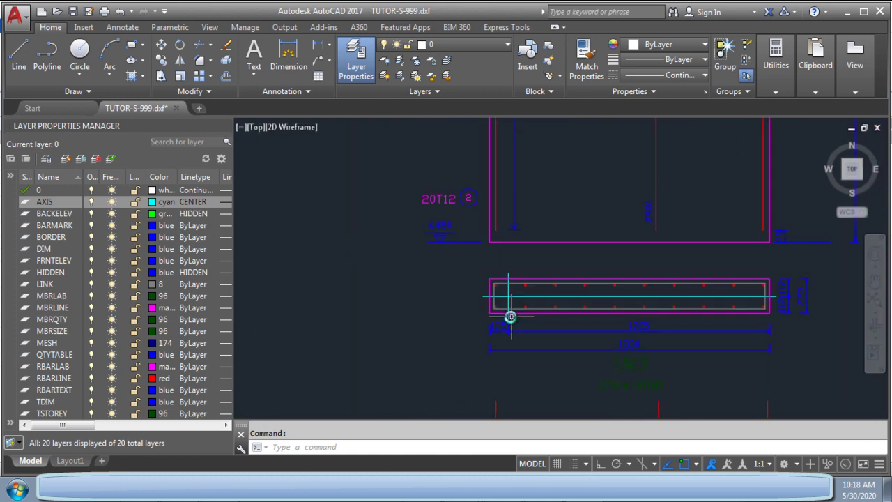
middle_drag(562, 301, 464, 293)
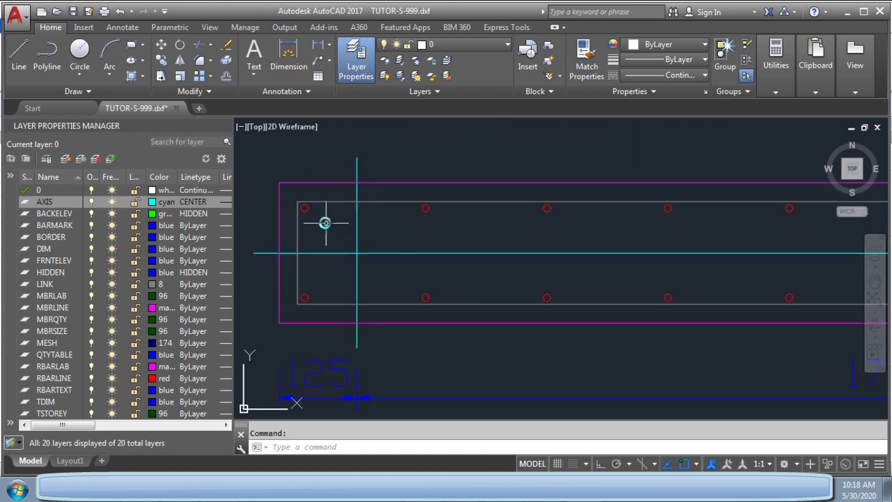
scroll(325, 221, down, 4)
middle_drag(597, 269, 560, 264)
scroll(711, 251, up, 2)
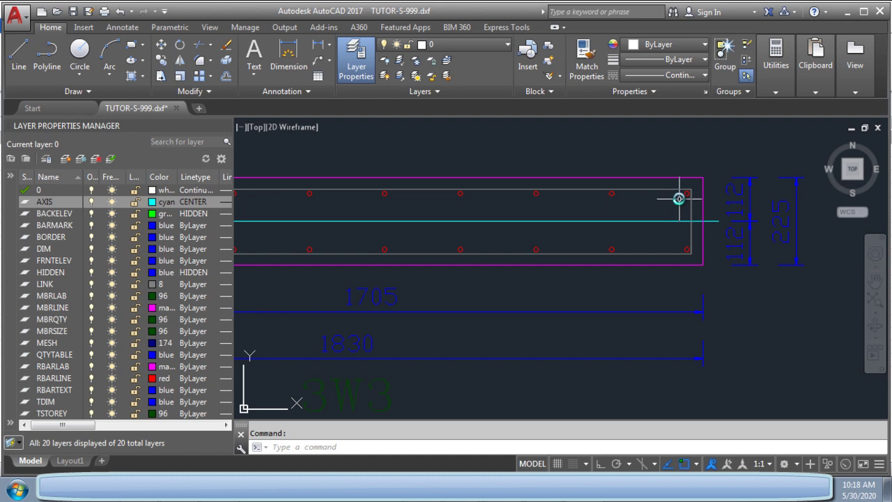
scroll(679, 199, down, 2)
scroll(442, 340, down, 2)
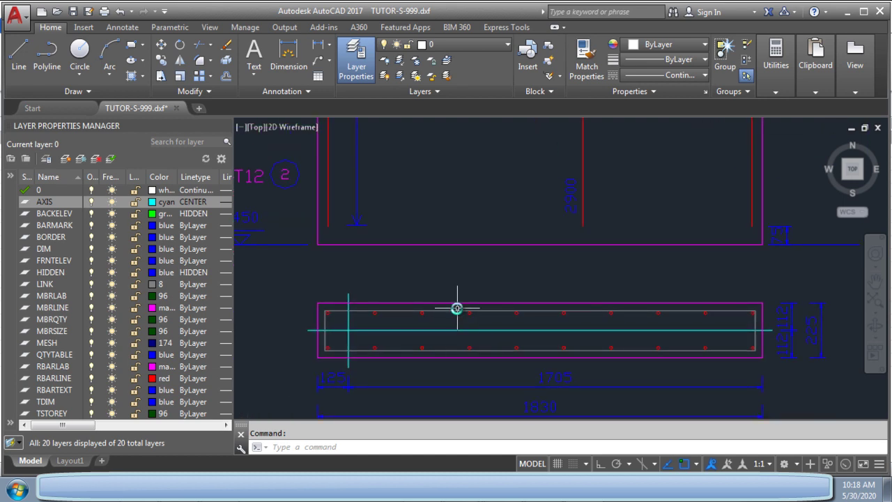
scroll(446, 310, down, 2)
scroll(530, 342, down, 4)
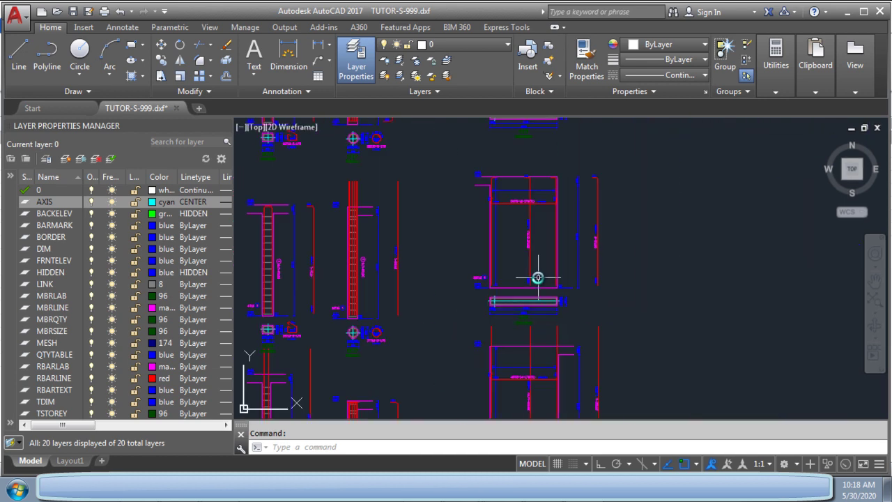
middle_drag(526, 233, 550, 238)
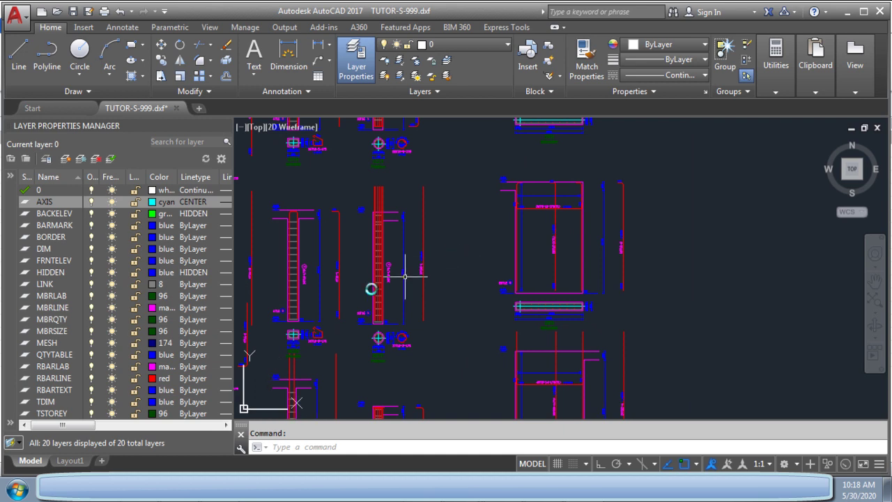
- Examine the polygonal column details, focusing on the cross-sections with their main bars, links and dimensions
middle_drag(370, 286, 493, 253)
scroll(425, 304, up, 5)
scroll(432, 300, down, 3)
scroll(589, 298, up, 1)
scroll(589, 299, up, 5)
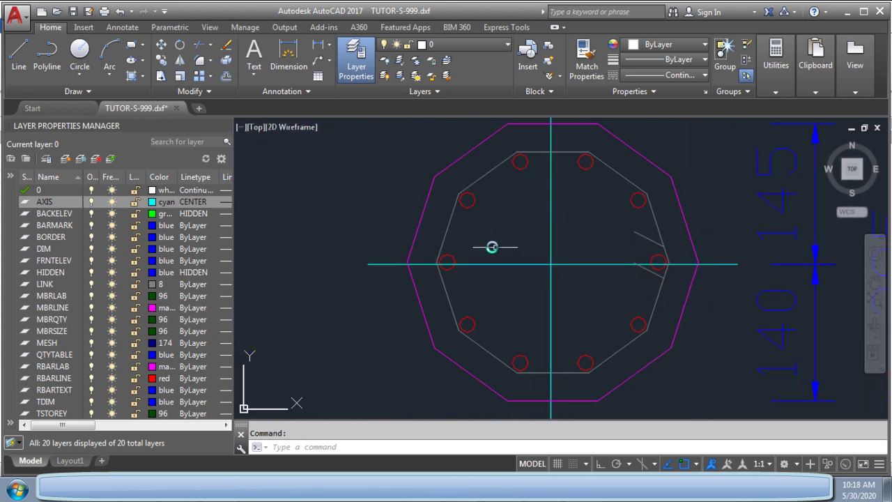
scroll(537, 244, down, 3)
scroll(482, 245, down, 1)
scroll(550, 209, down, 5)
scroll(562, 212, up, 3)
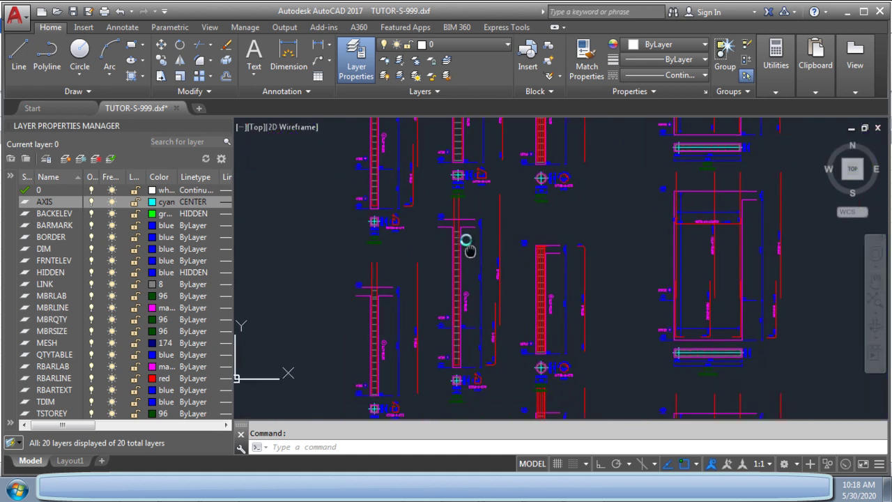
scroll(528, 314, up, 4)
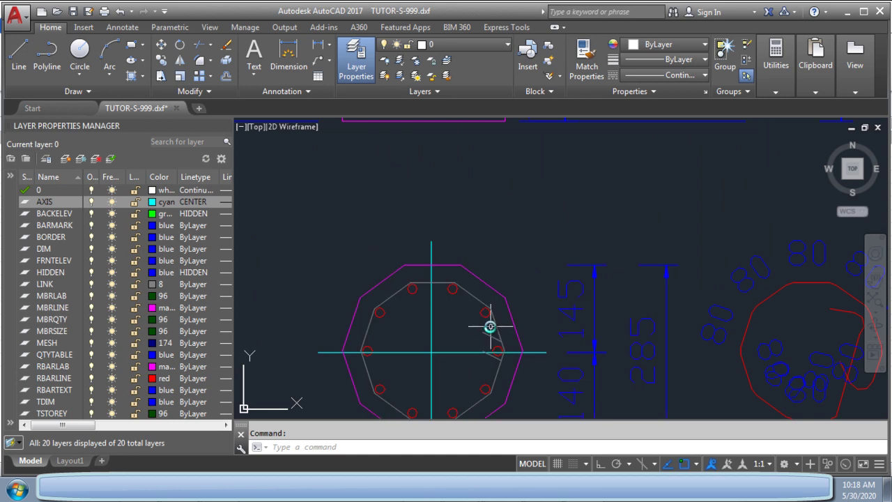
middle_drag(488, 325, 476, 205)
scroll(470, 204, down, 4)
scroll(467, 205, up, 2)
scroll(480, 232, down, 5)
middle_drag(412, 262, 457, 235)
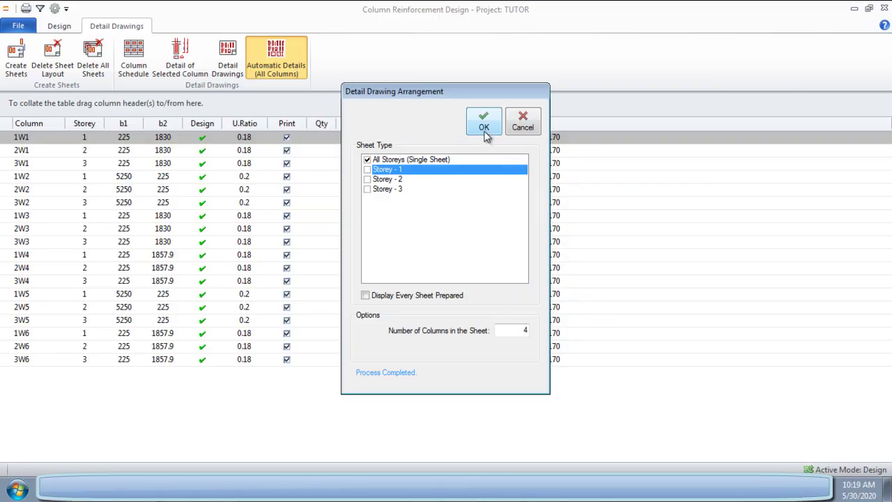
- Switch back to Orion and close the drawing arrangement, column reinforcement design and building analysis windows
click(519, 125)
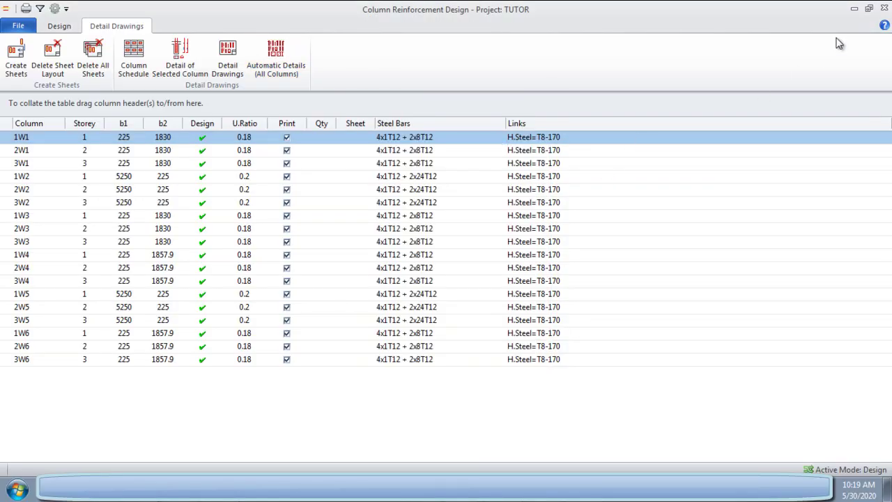
click(884, 9)
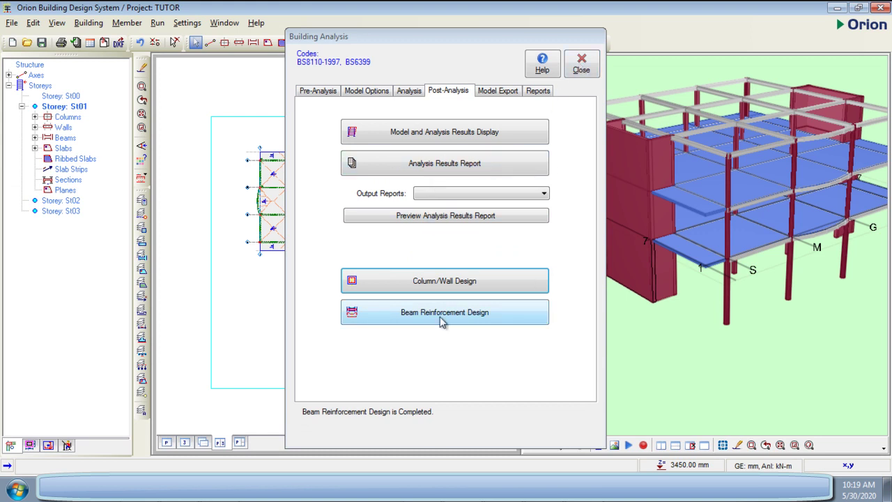
click(582, 64)
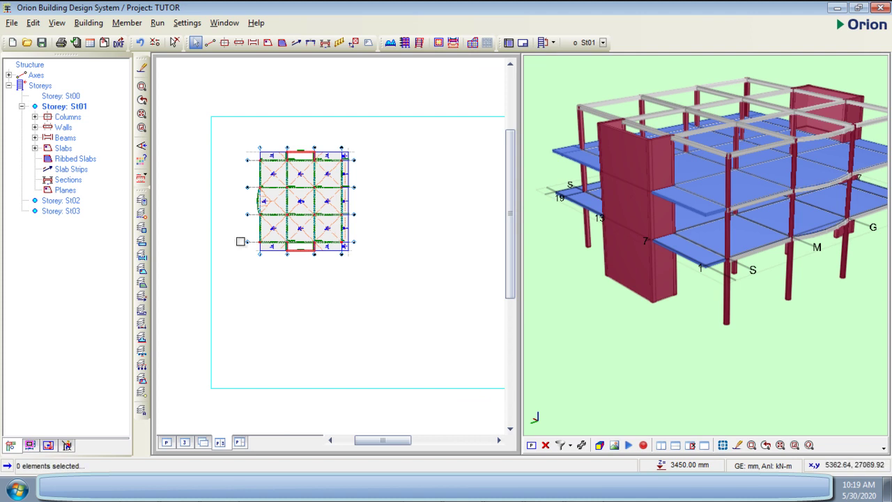
- Open the reinforcement design of polyline column 1C18 at axes 1 and G on storey 1
scroll(240, 241, up, 8)
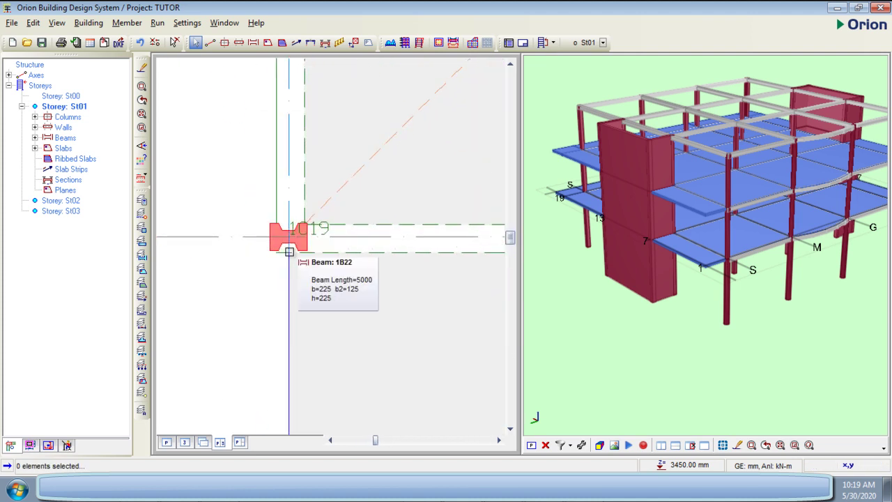
scroll(289, 240, down, 6)
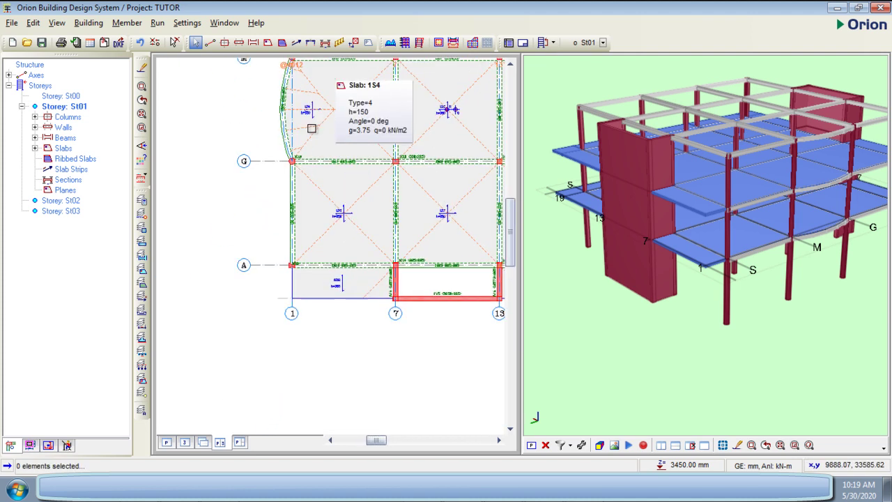
scroll(293, 162, up, 8)
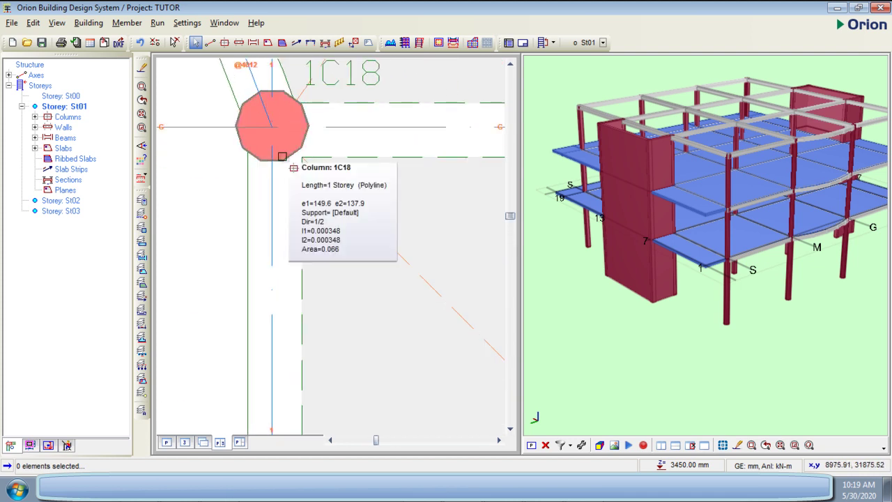
click(281, 156)
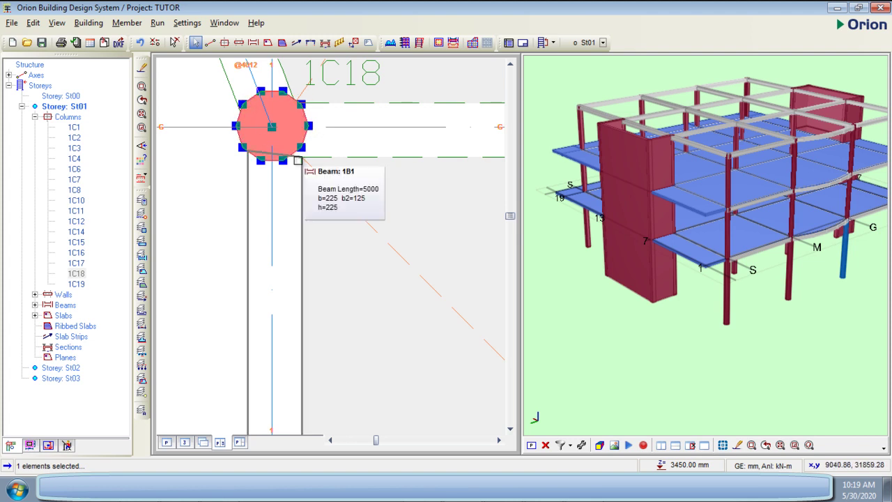
right_click(297, 155)
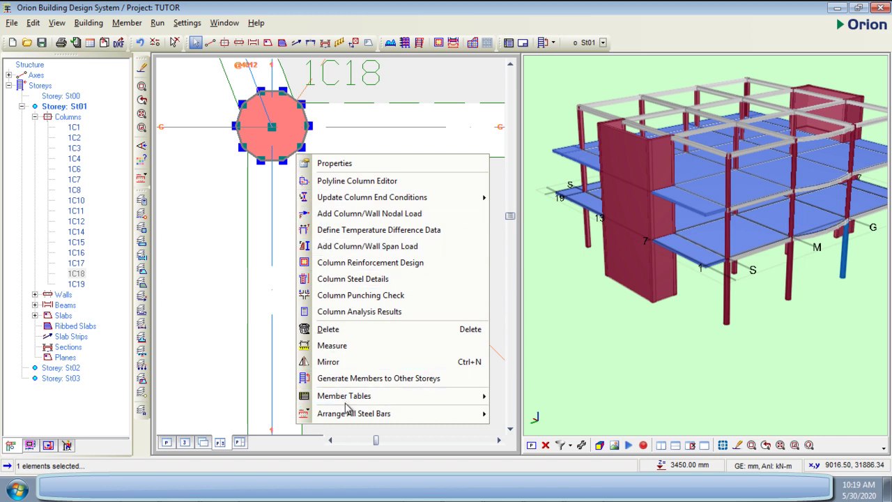
mouse_move(347, 411)
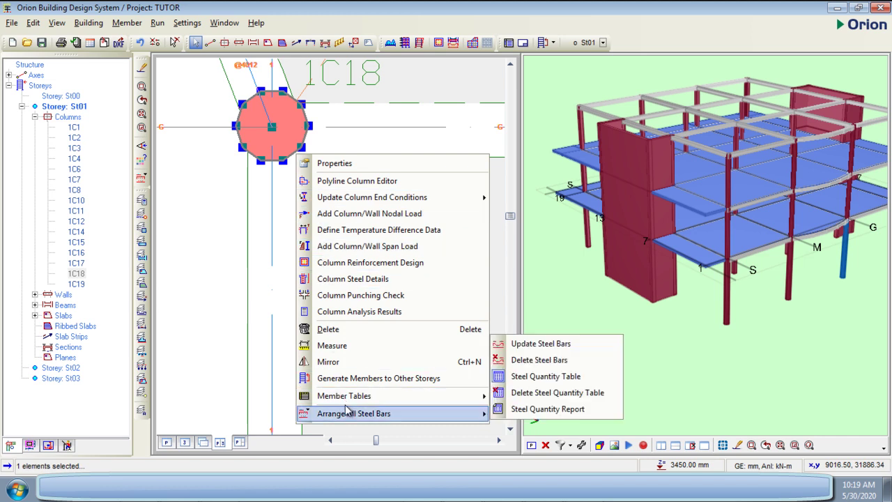
click(350, 268)
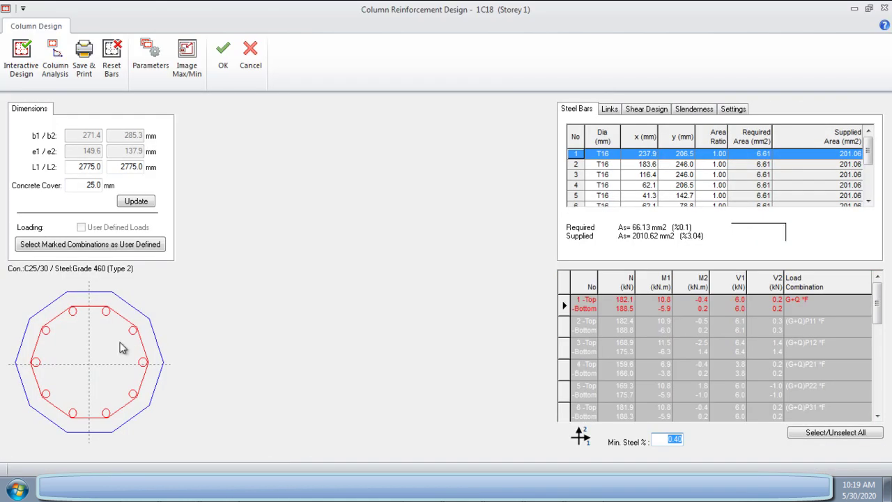
- Check the individual steel bars around column 1C18's section against the required and supplied steel areas
click(99, 316)
click(133, 394)
click(53, 330)
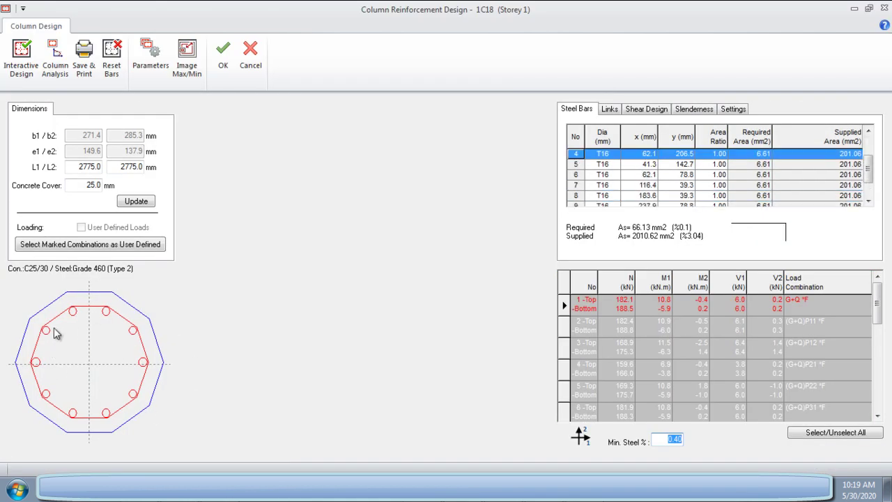
click(143, 362)
click(132, 394)
click(106, 413)
click(72, 413)
click(45, 394)
click(37, 362)
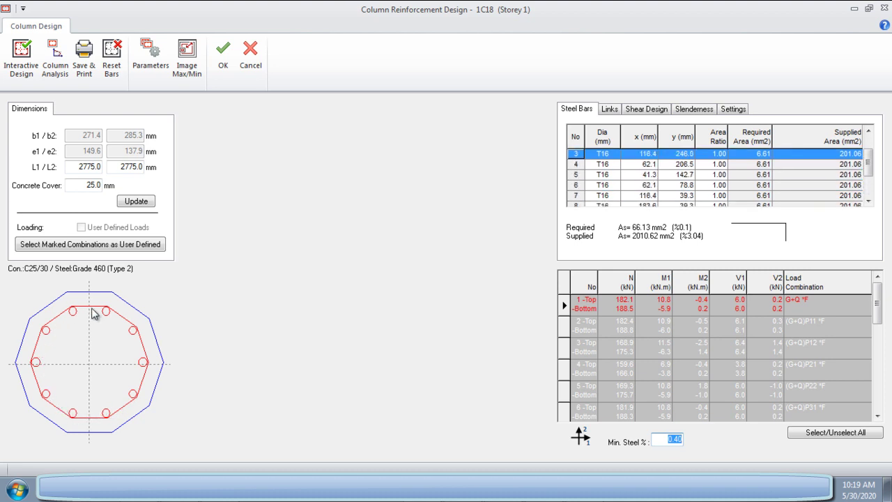
click(142, 363)
click(133, 393)
click(74, 413)
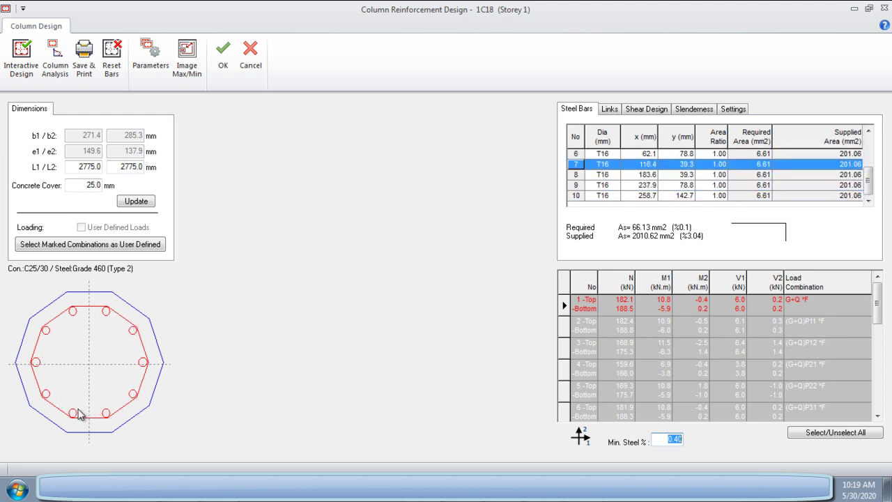
click(103, 417)
click(134, 393)
click(143, 362)
click(133, 330)
click(72, 311)
click(45, 330)
click(36, 362)
click(46, 394)
click(133, 329)
click(72, 311)
click(35, 363)
click(133, 394)
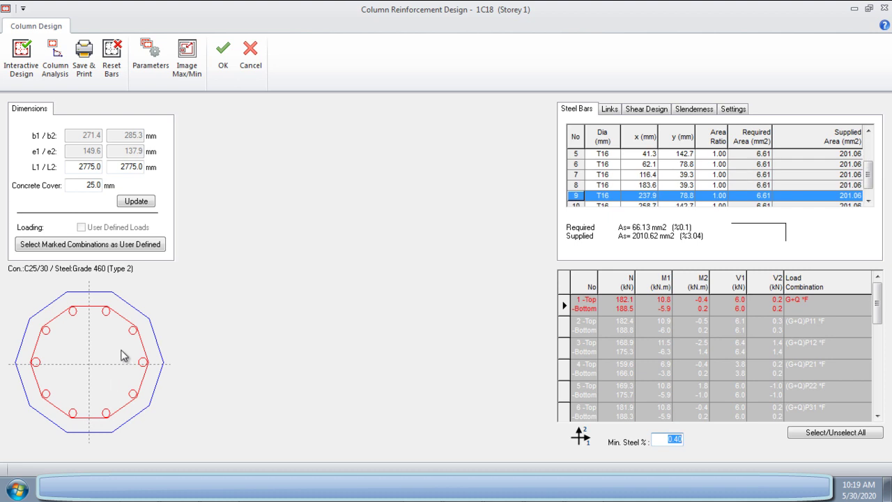
click(147, 359)
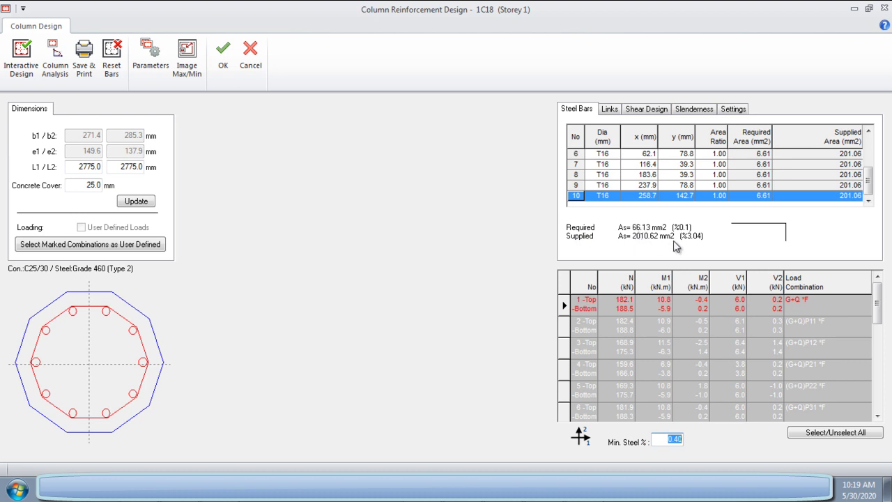
- Review column 1C18's links, shear design, slenderness and steel label settings
click(605, 112)
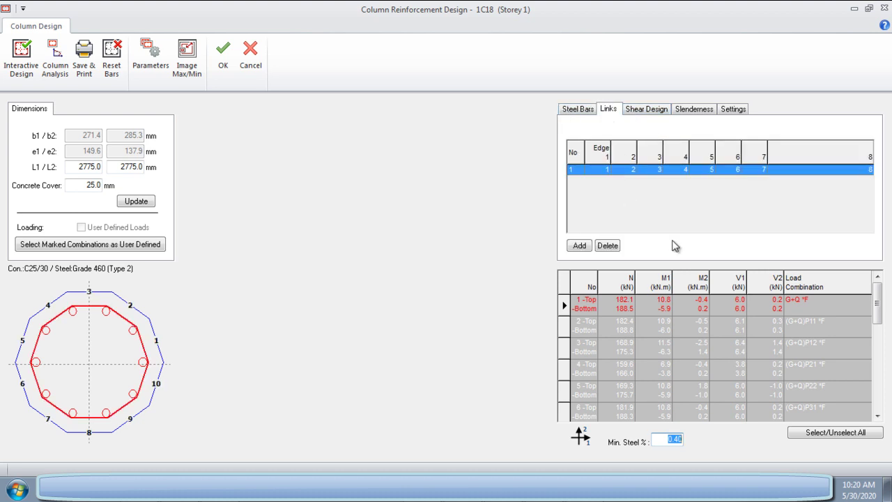
click(646, 111)
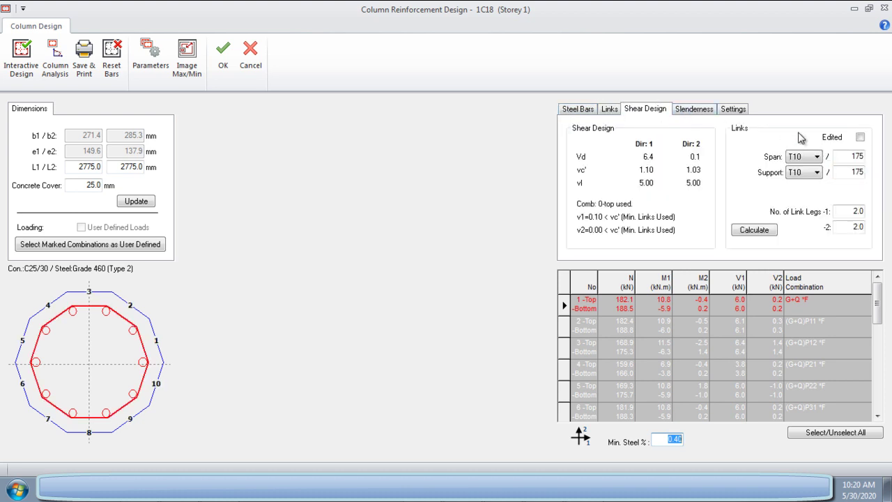
click(688, 112)
click(736, 111)
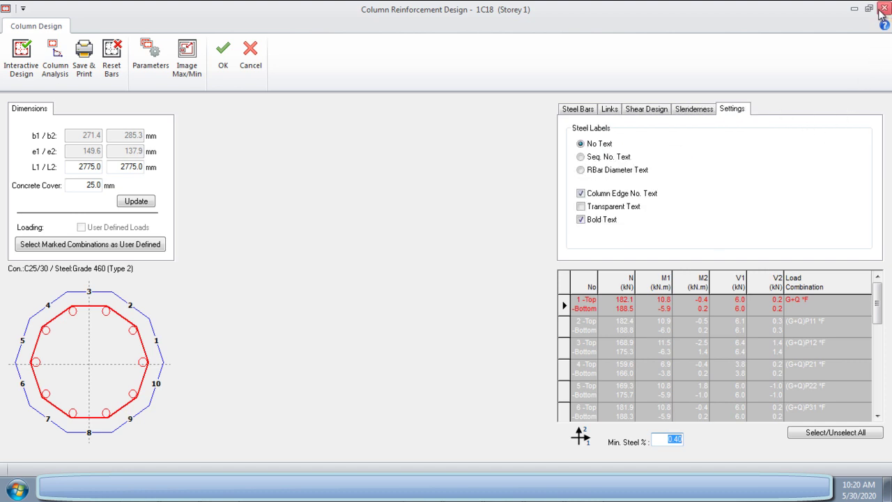
- Accept column 1C18's reinforcement design and save the revisions to the model
click(223, 55)
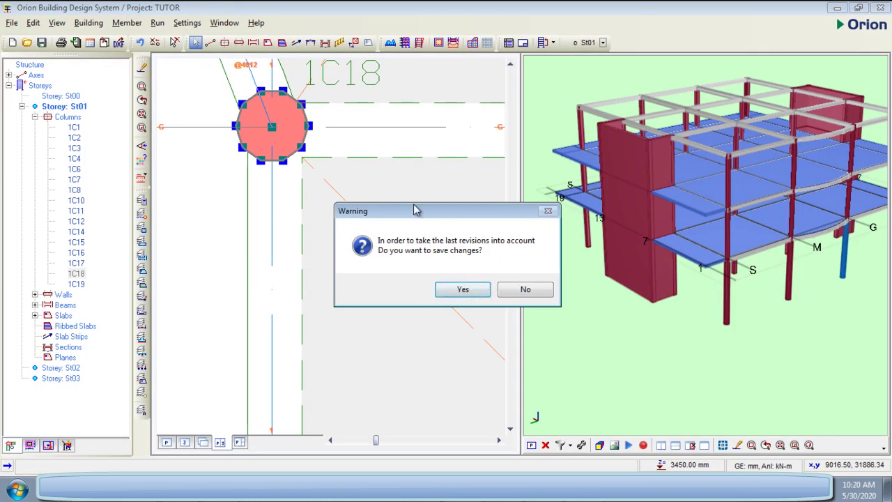
drag(412, 217, 301, 158)
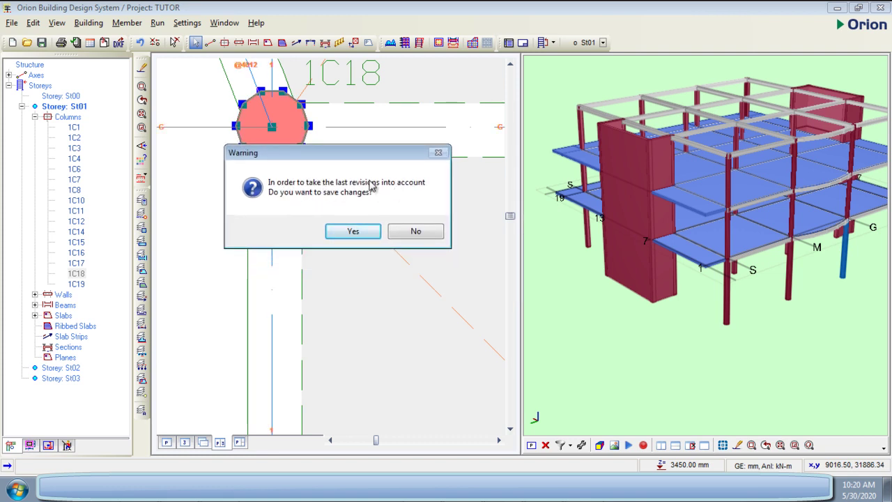
click(354, 233)
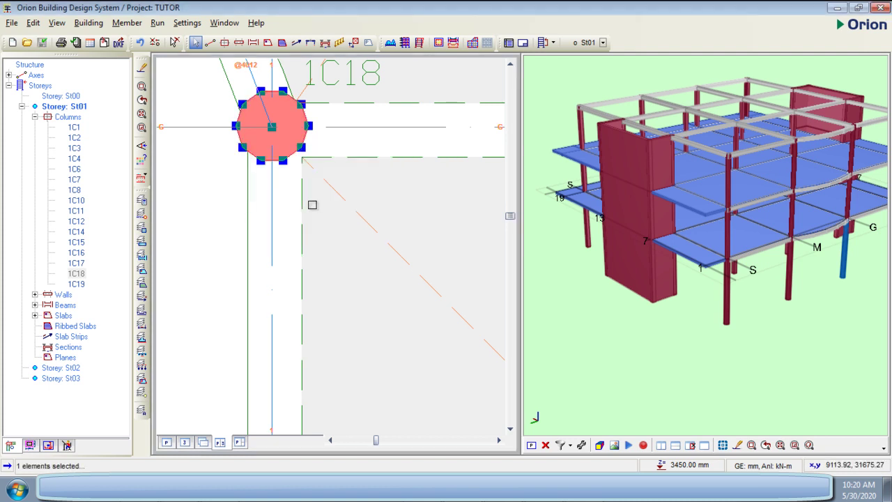
scroll(312, 204, down, 3)
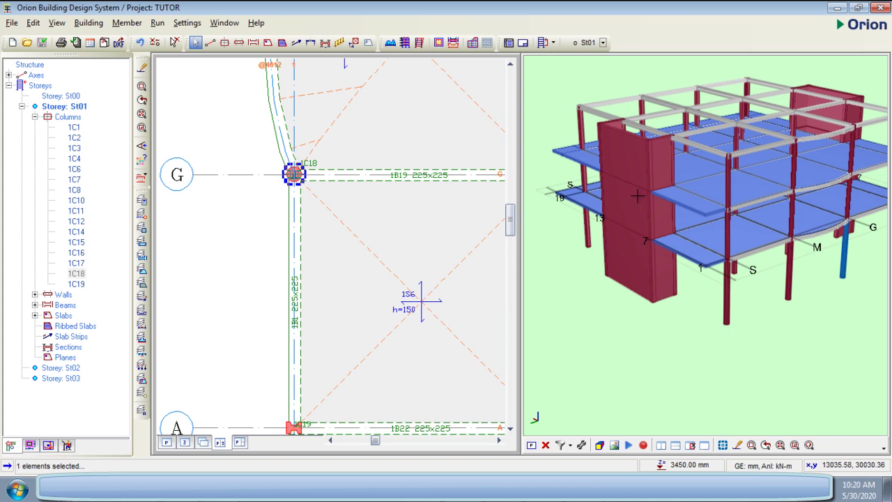
middle_drag(406, 249, 334, 186)
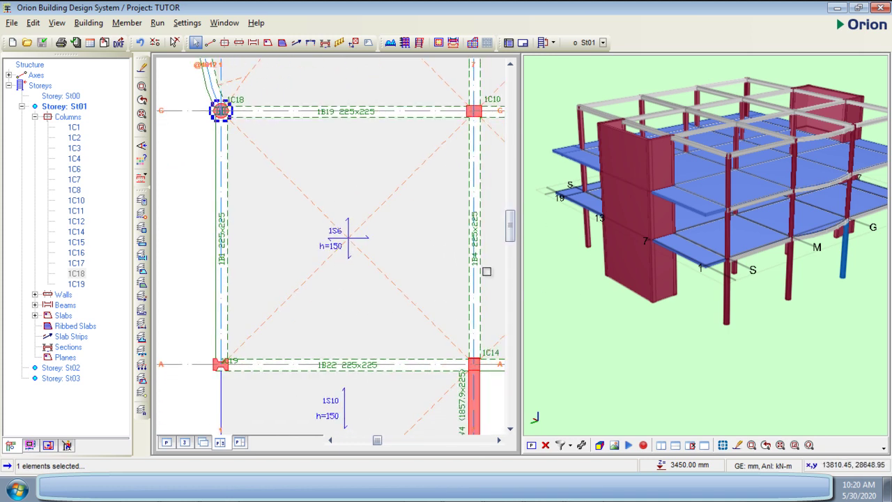
- Examine the whole building in a full-window 3D view using a clockwise rotation animation, including the walls between axes 7 and 13 along axis A
middle_drag(439, 252, 372, 251)
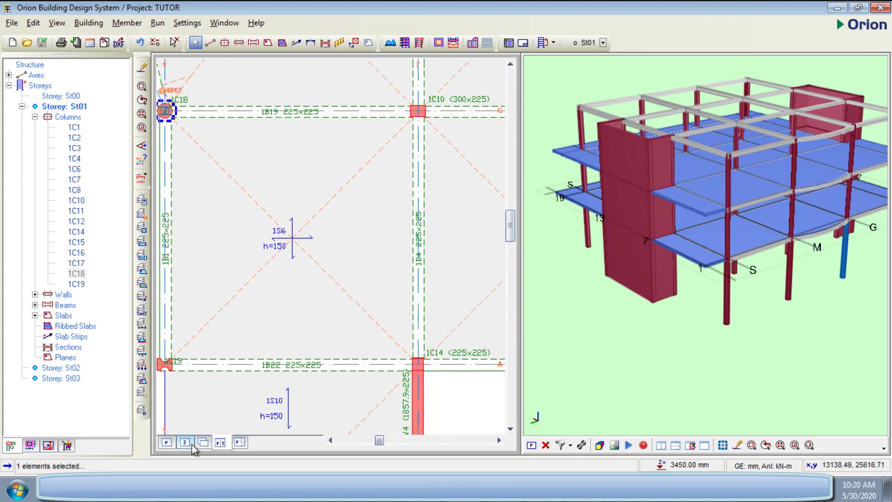
click(186, 442)
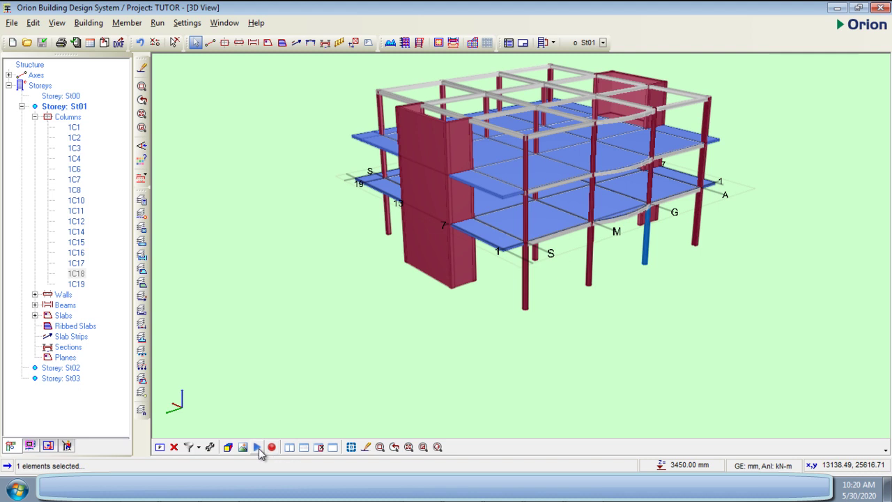
click(257, 447)
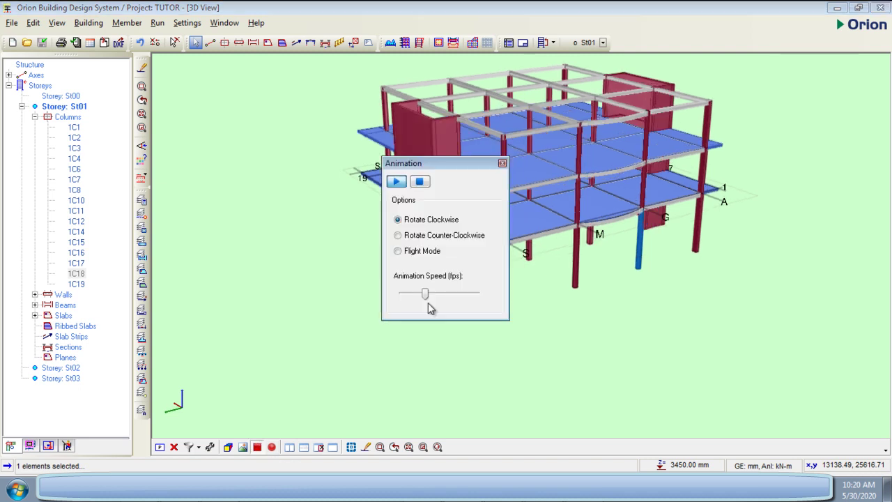
drag(449, 161, 246, 102)
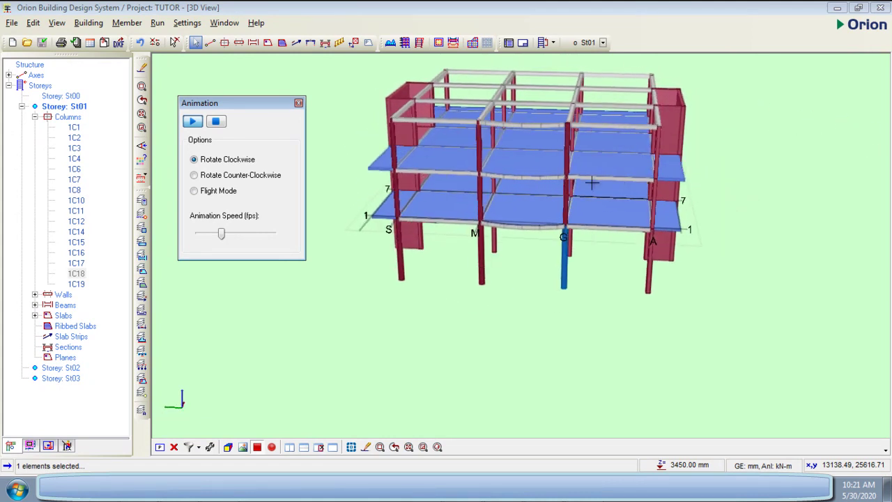
click(298, 104)
scroll(481, 230, up, 5)
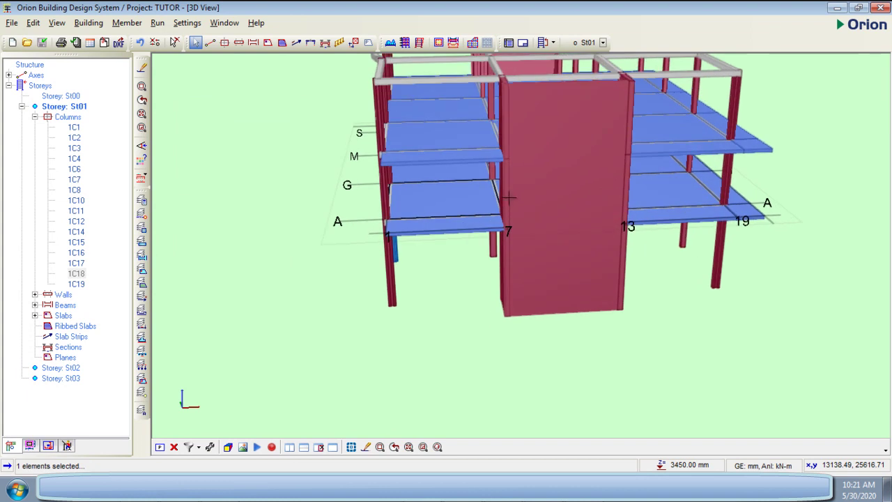
scroll(492, 276, up, 4)
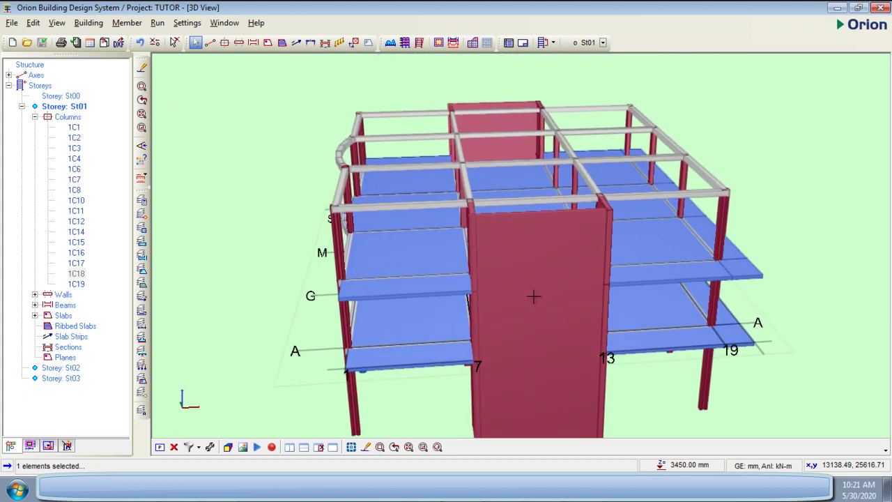
scroll(533, 296, down, 2)
middle_drag(513, 241, 514, 271)
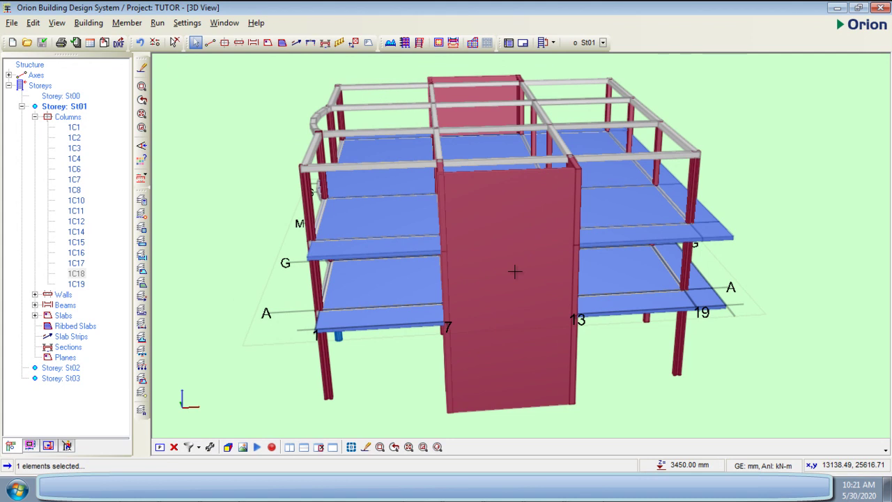